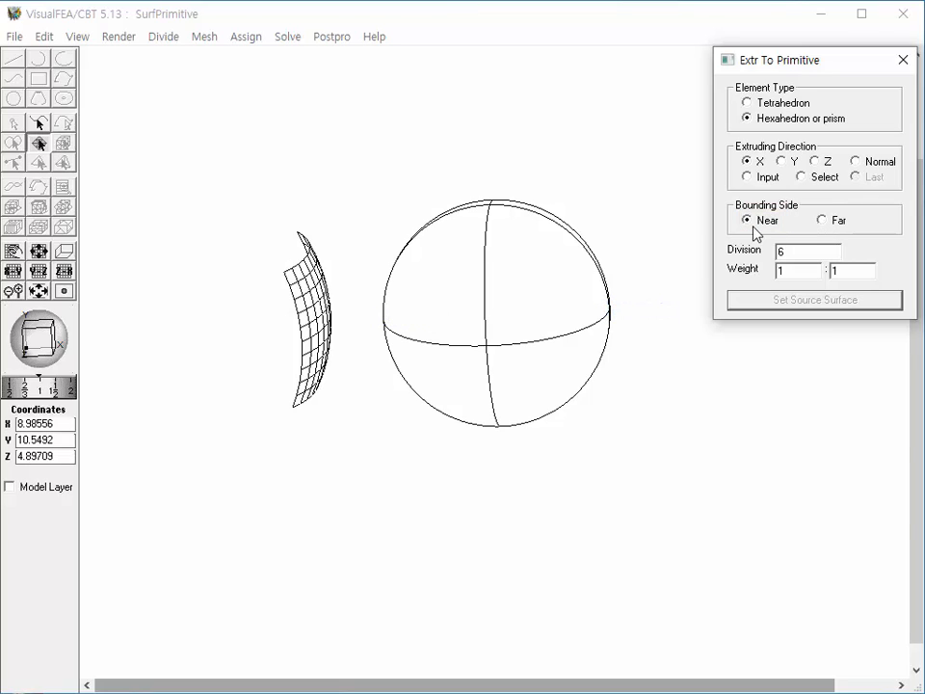
# Try extruding the curved surface mesh along X to the sphere's near side with 6 divisions, and undo it
pyautogui.click(330, 331)
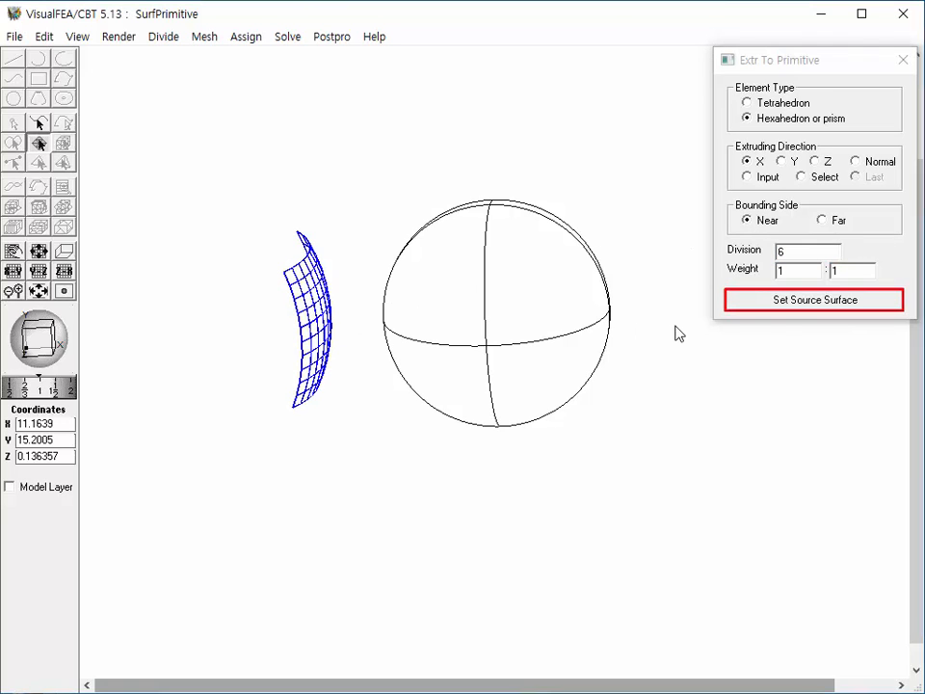
pyautogui.click(790, 305)
pyautogui.click(790, 304)
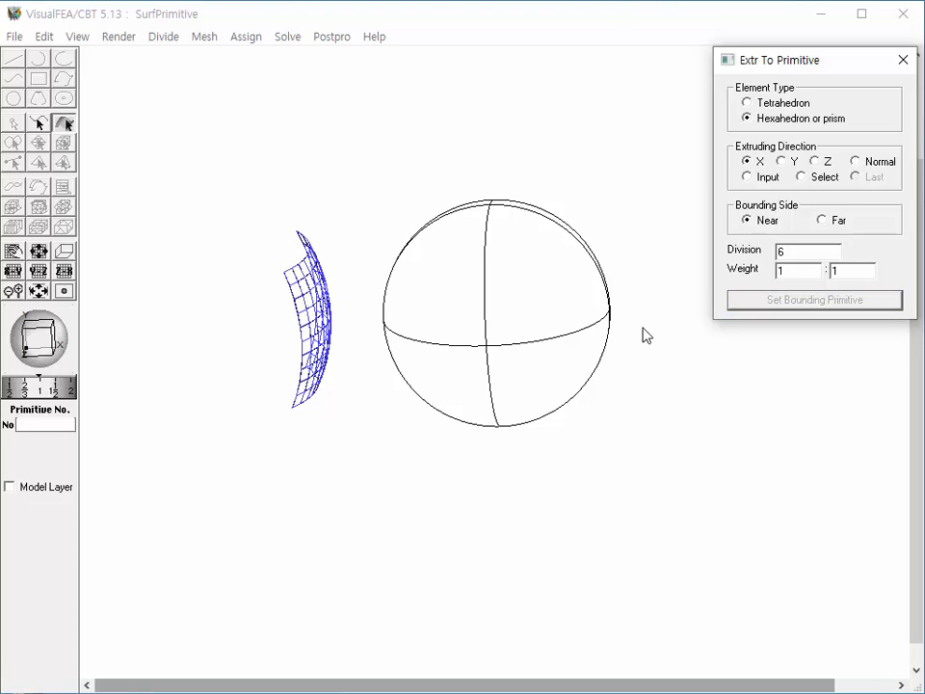
pyautogui.click(609, 322)
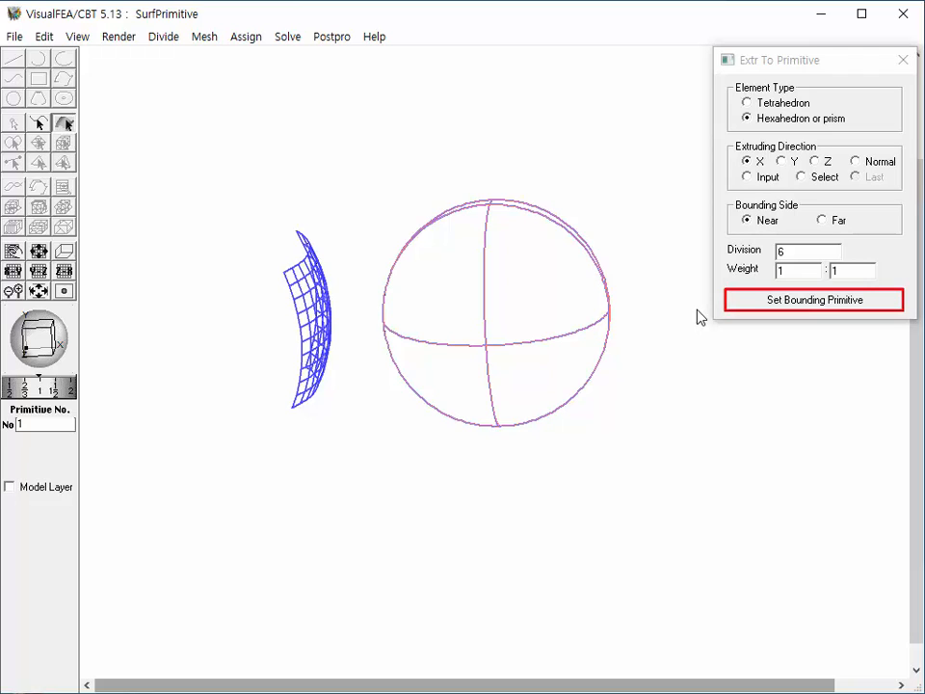
pyautogui.click(782, 301)
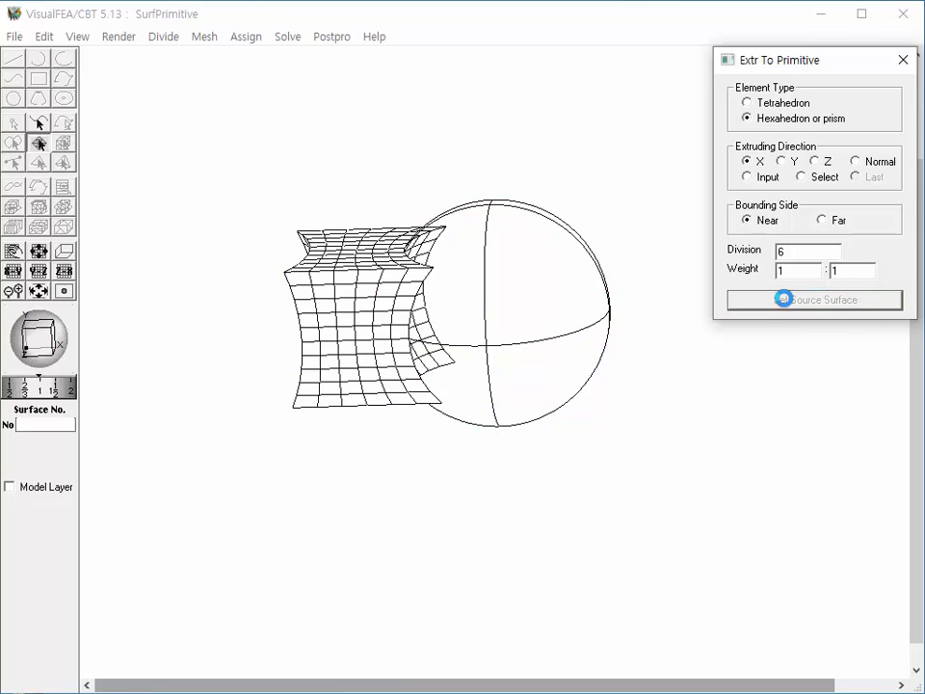
pyautogui.moveTo(54, 347)
pyautogui.mouseDown()
pyautogui.moveTo(14, 348)
pyautogui.moveTo(50, 352)
pyautogui.mouseUp()
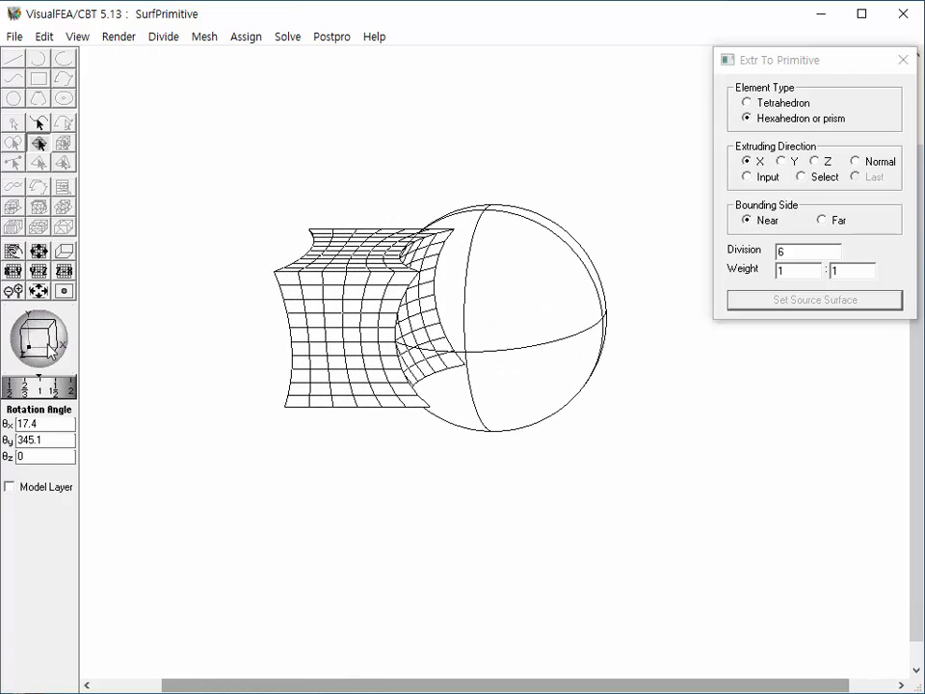
pyautogui.click(45, 38)
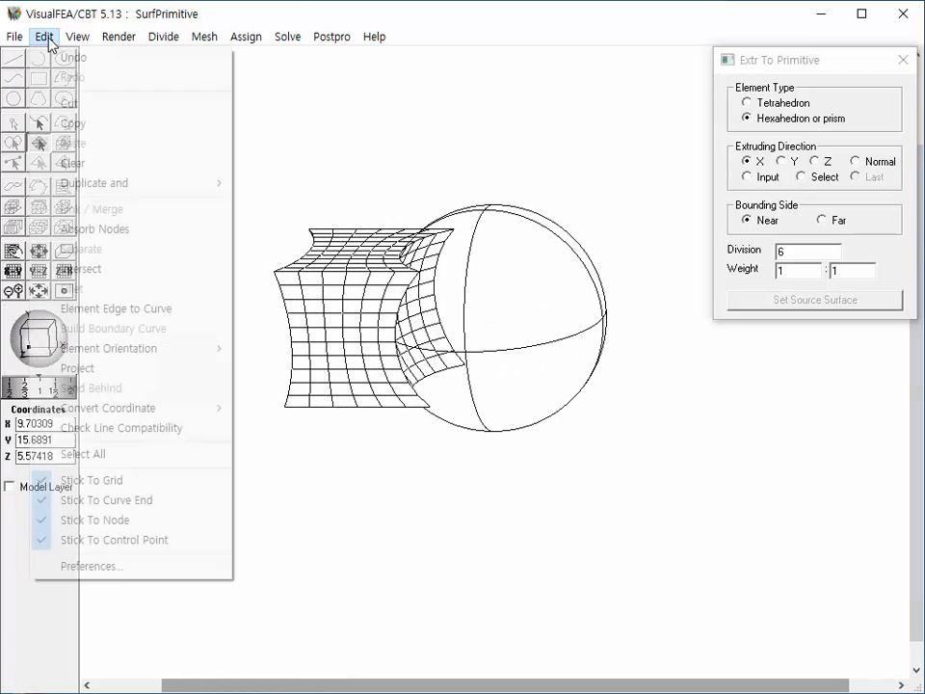
pyautogui.click(63, 59)
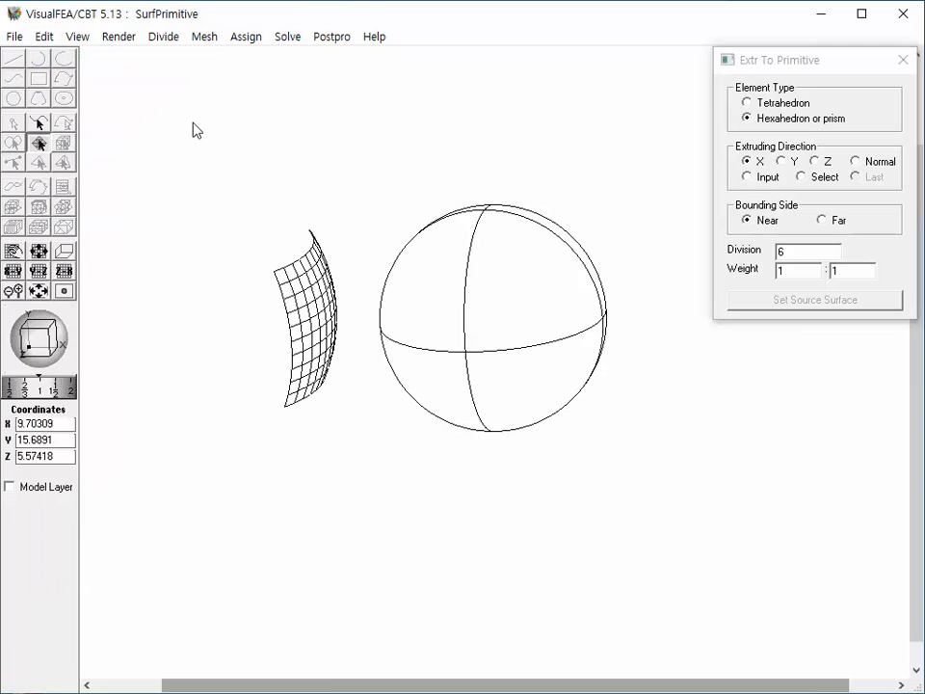
# Try extruding the curved surface mesh along X to the sphere's far side with 16 divisions, and undo it
pyautogui.click(826, 223)
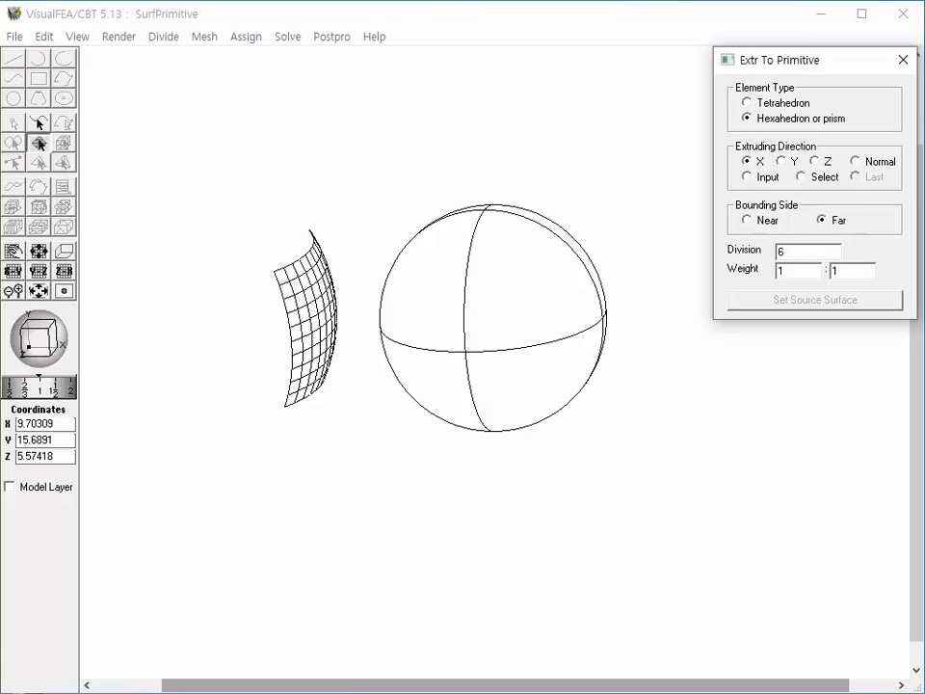
pyautogui.write('1')
pyautogui.click(330, 315)
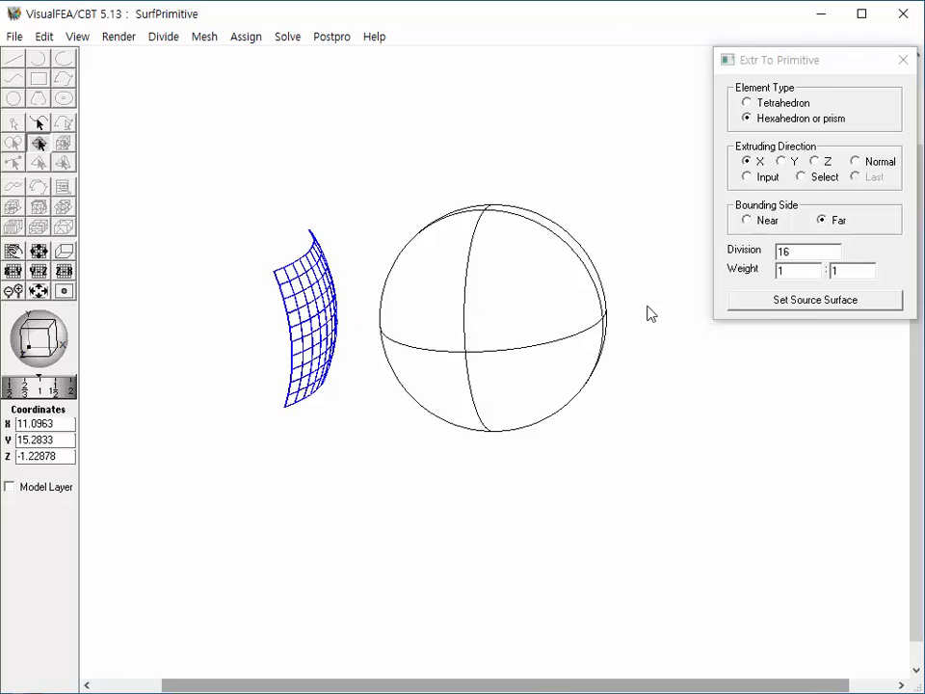
pyautogui.click(795, 305)
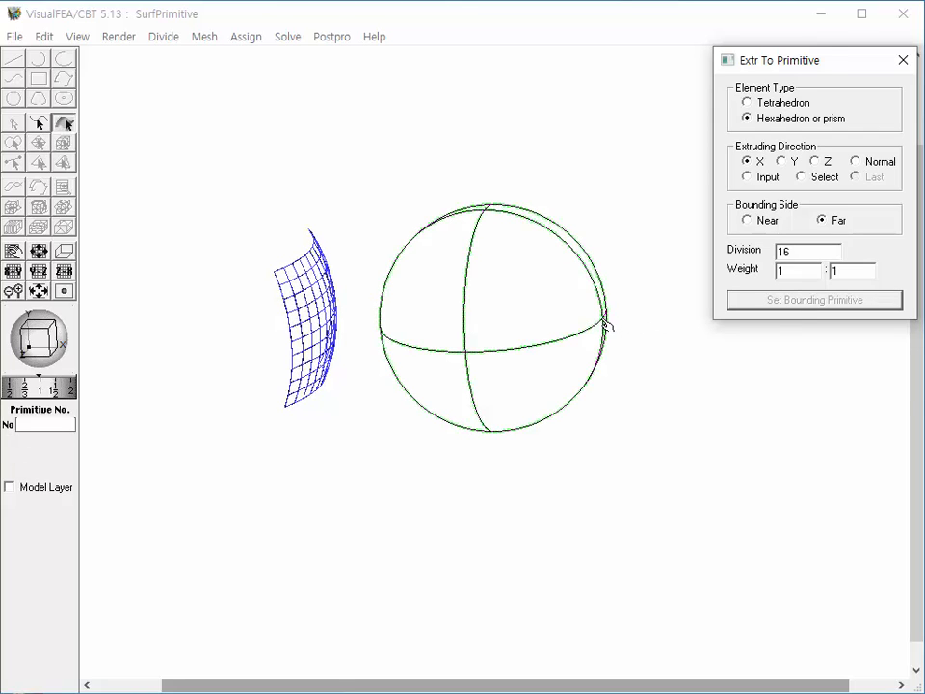
pyautogui.click(605, 325)
pyautogui.click(800, 298)
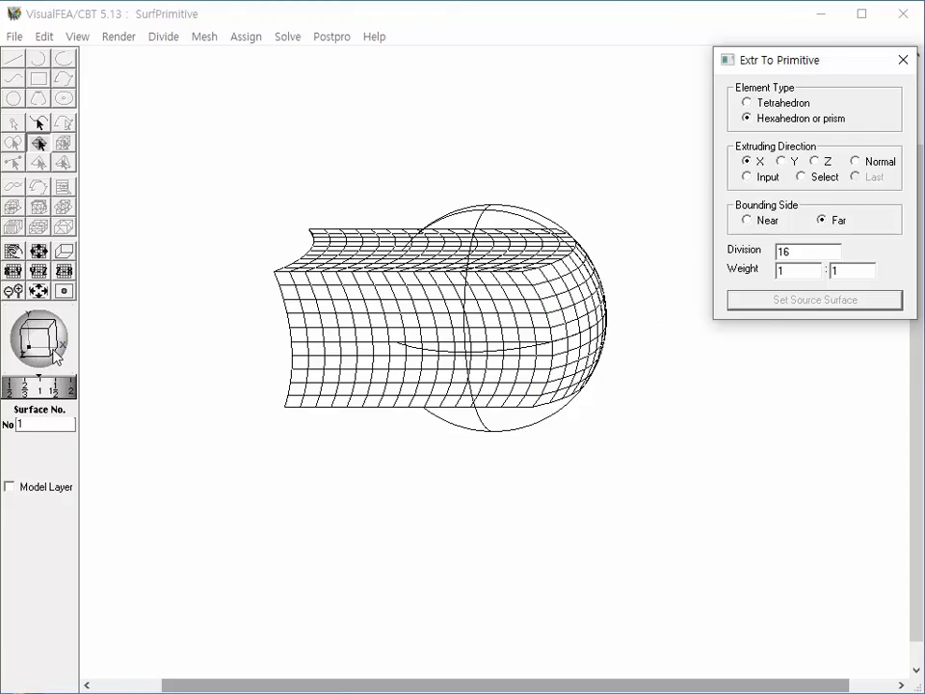
pyautogui.moveTo(55, 356)
pyautogui.mouseDown()
pyautogui.moveTo(36, 339)
pyautogui.moveTo(38, 359)
pyautogui.moveTo(60, 357)
pyautogui.moveTo(50, 359)
pyautogui.moveTo(55, 371)
pyautogui.mouseUp()
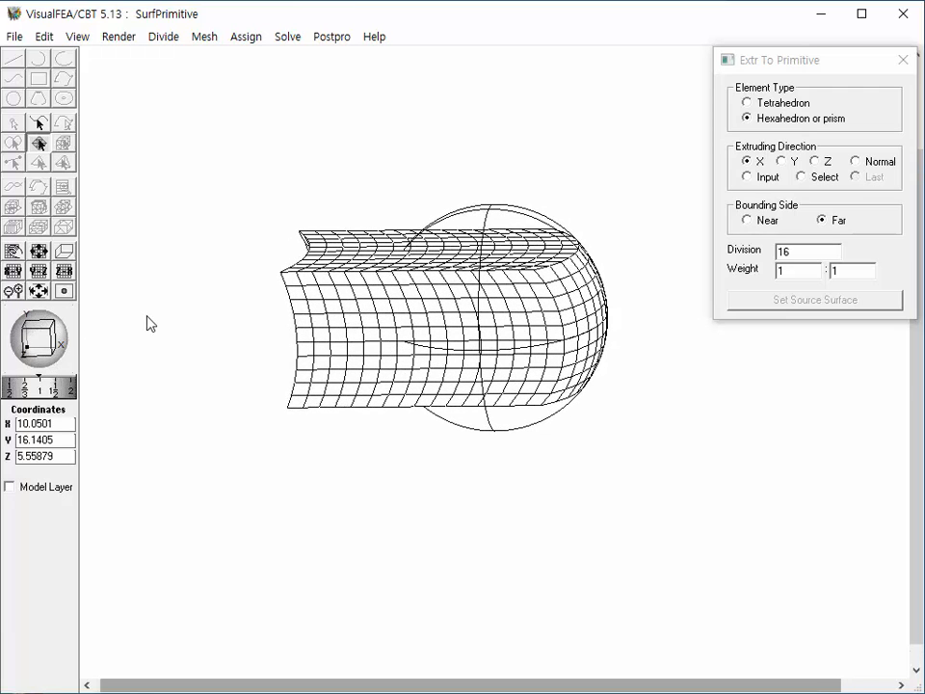
pyautogui.click(44, 36)
pyautogui.click(47, 58)
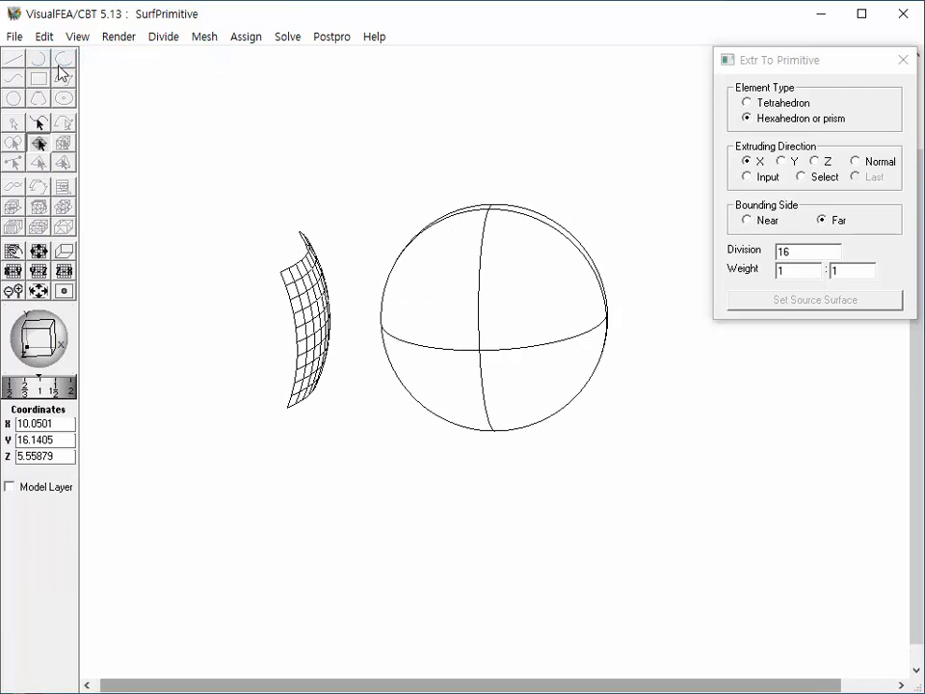
# Configure the extrusion to follow the surface normal to the near bounding side with 6 divisions
pyautogui.click(856, 163)
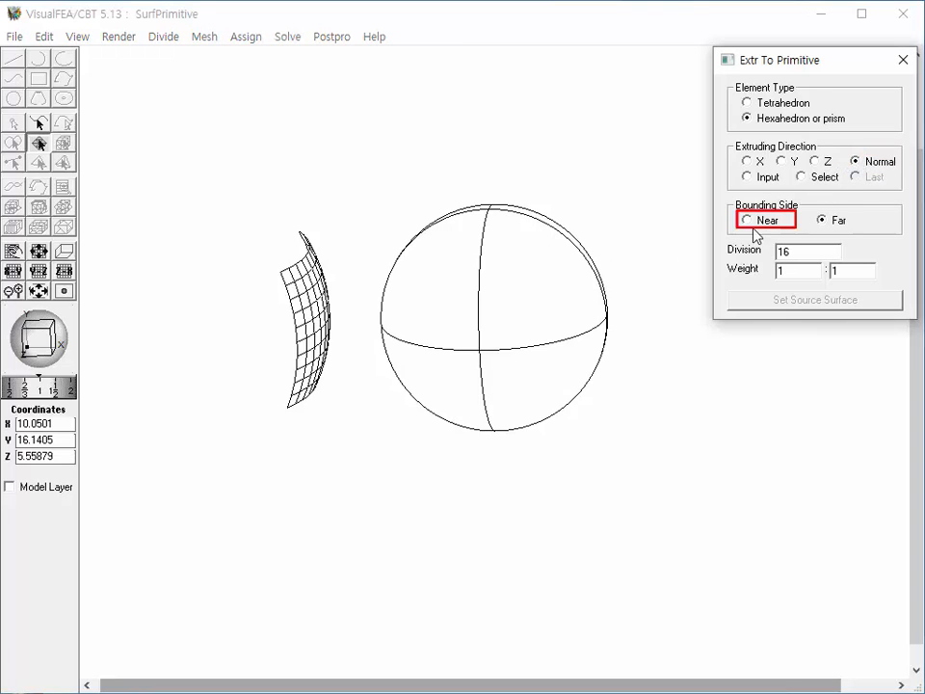
pyautogui.doubleClick(783, 252)
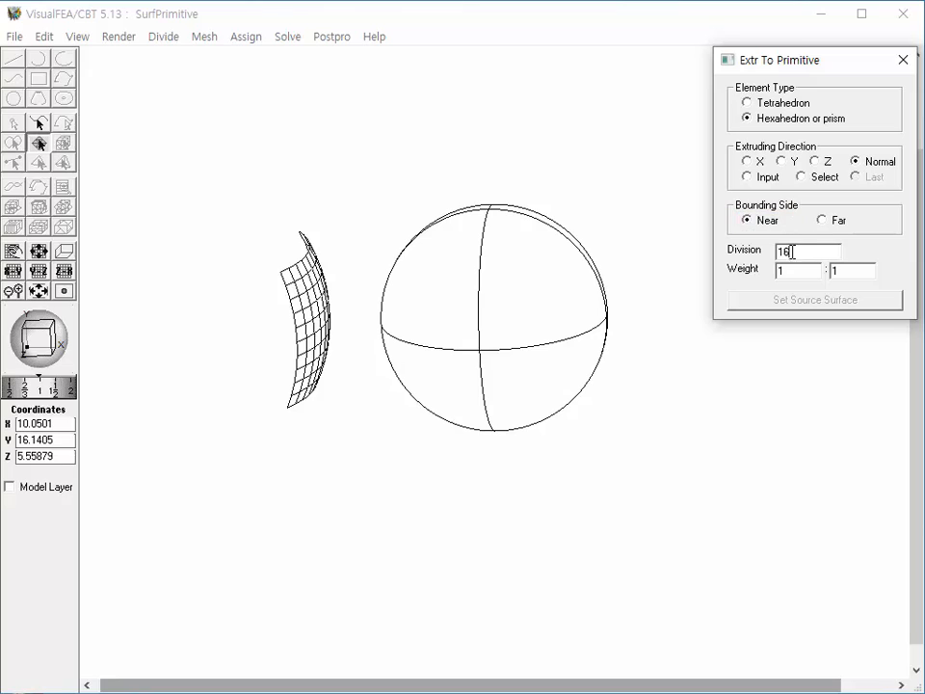
pyautogui.write('6')
# Try to extrude the curved surface mesh along its normal to the sphere, and close the extrusion settings
pyautogui.click(322, 327)
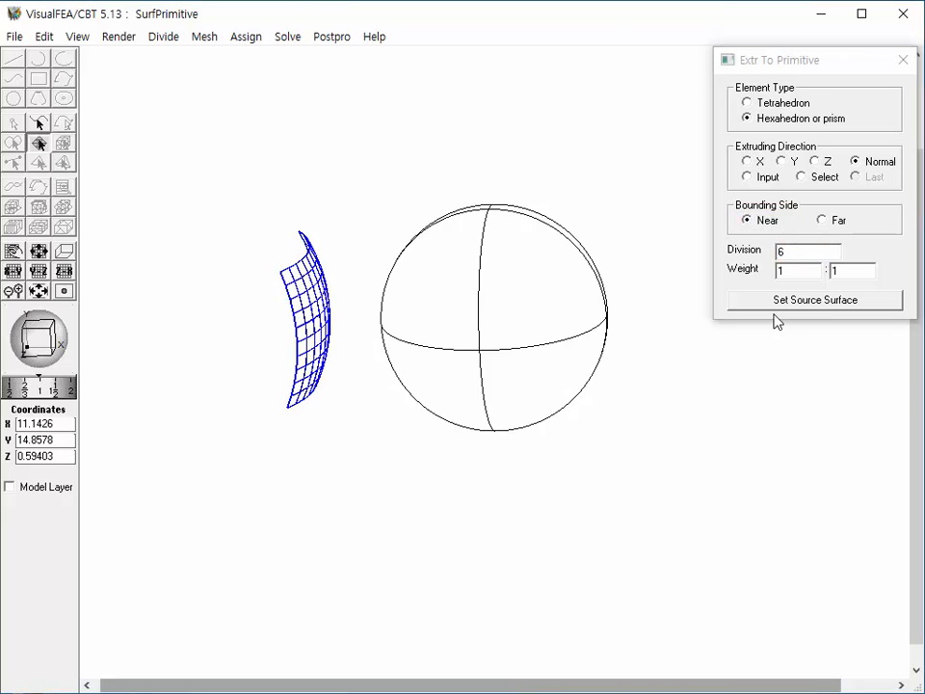
pyautogui.click(808, 302)
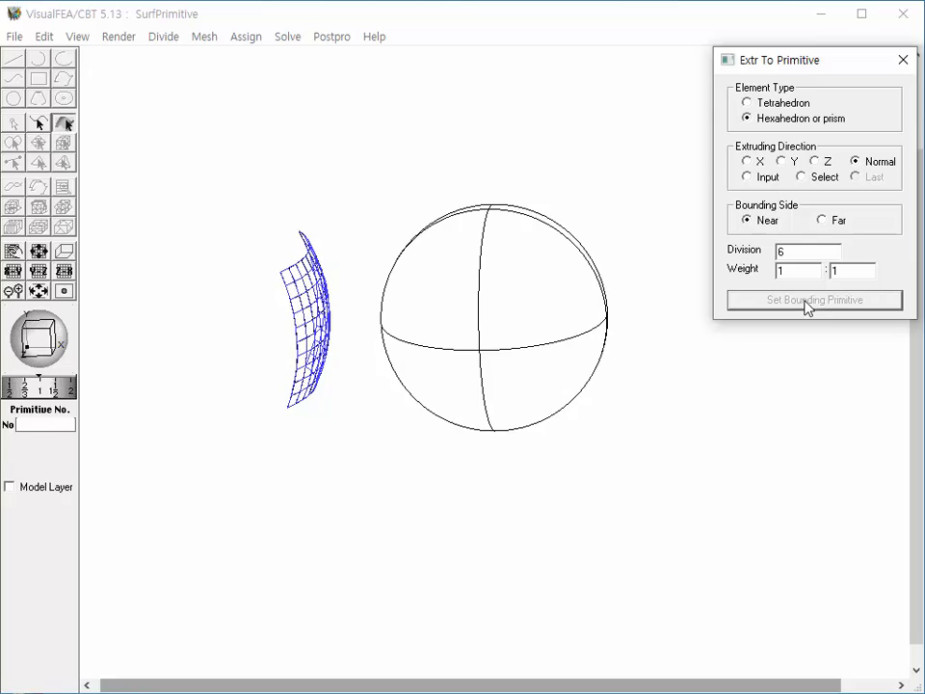
pyautogui.click(488, 357)
pyautogui.click(526, 354)
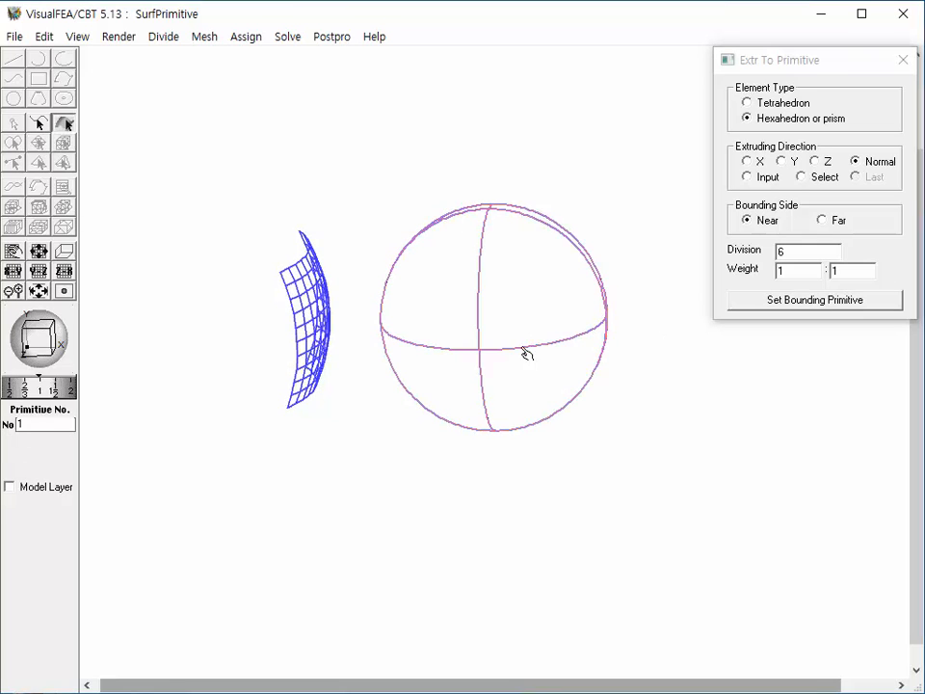
pyautogui.click(799, 298)
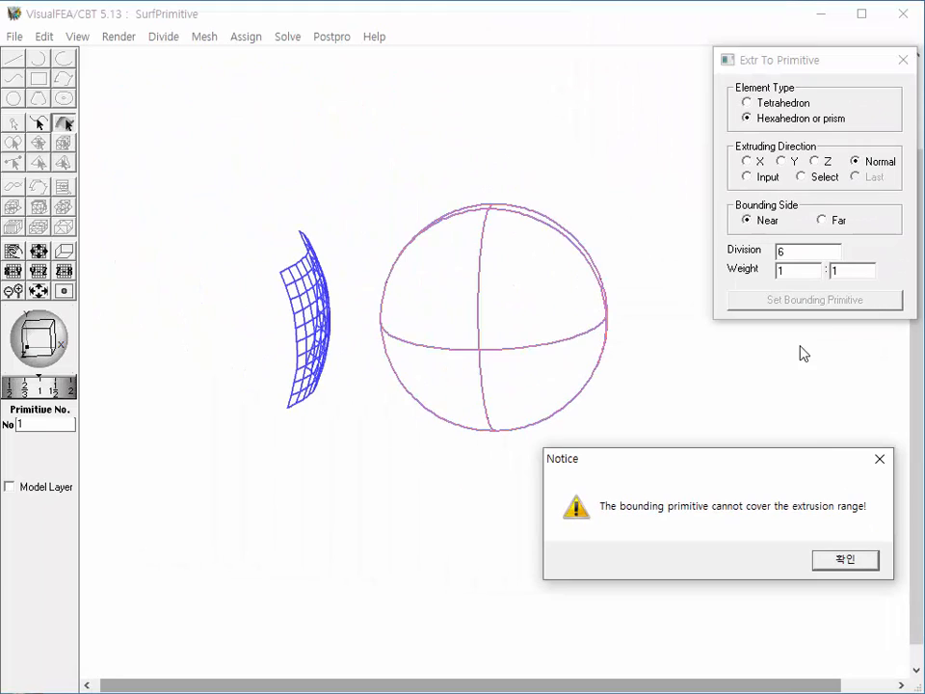
pyautogui.click(879, 460)
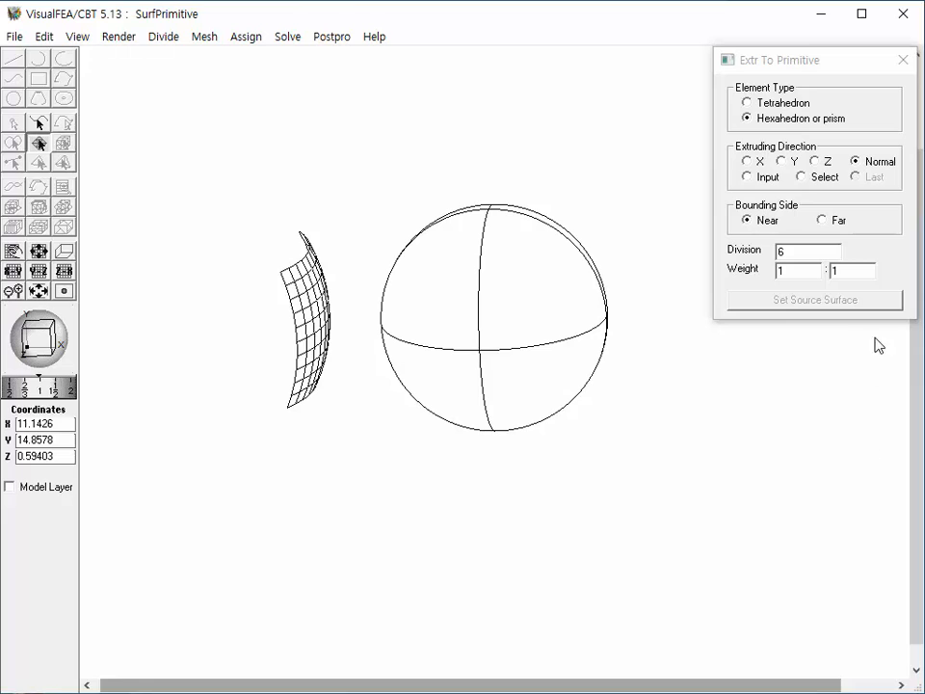
pyautogui.click(902, 62)
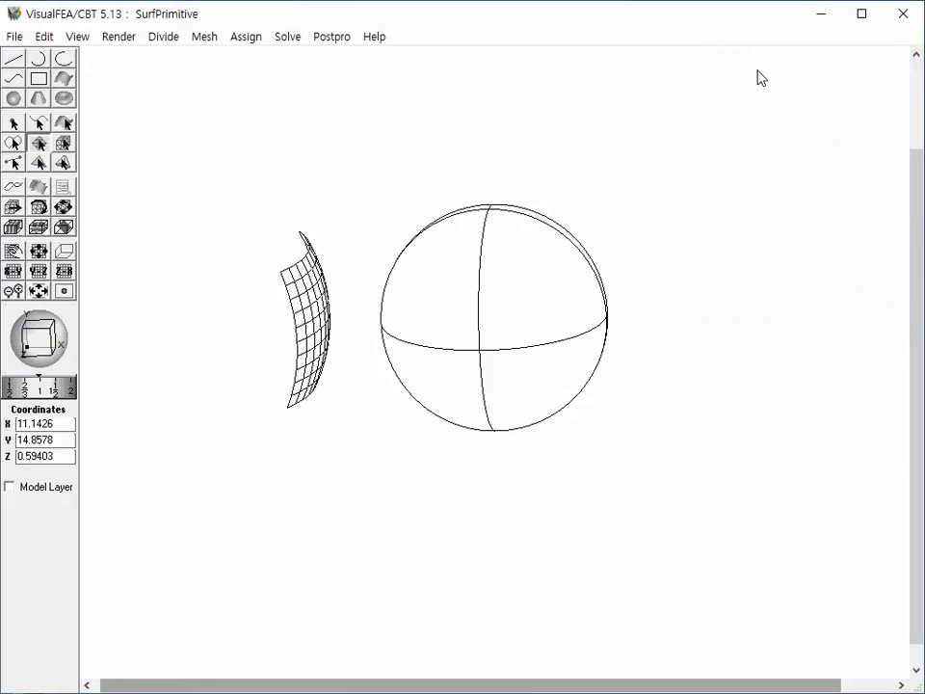
# Set the sphere primitive's radius to 20
pyautogui.click(77, 36)
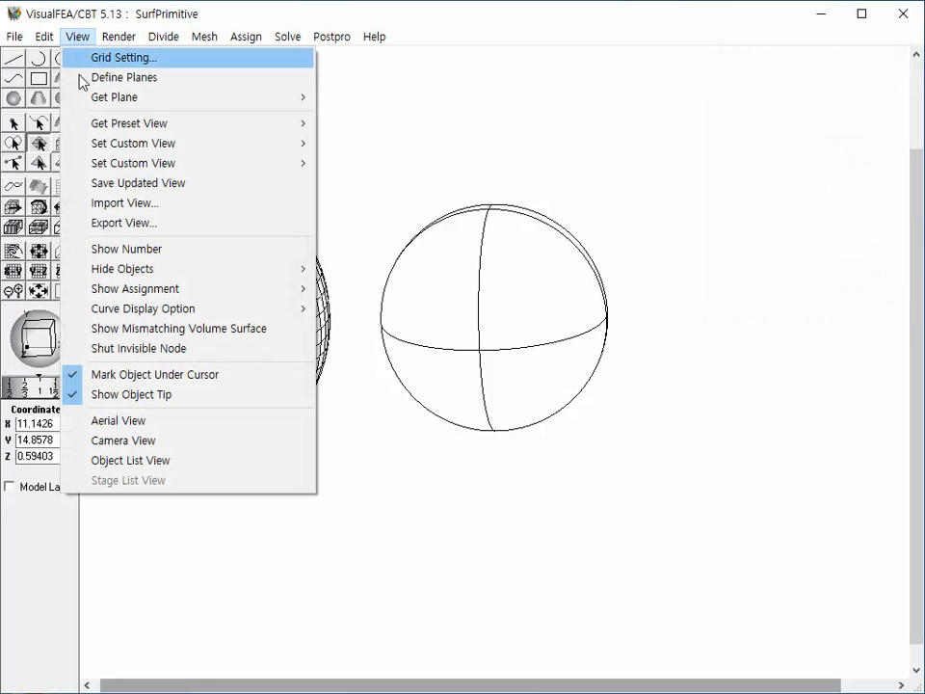
pyautogui.moveTo(111, 124)
pyautogui.click(326, 126)
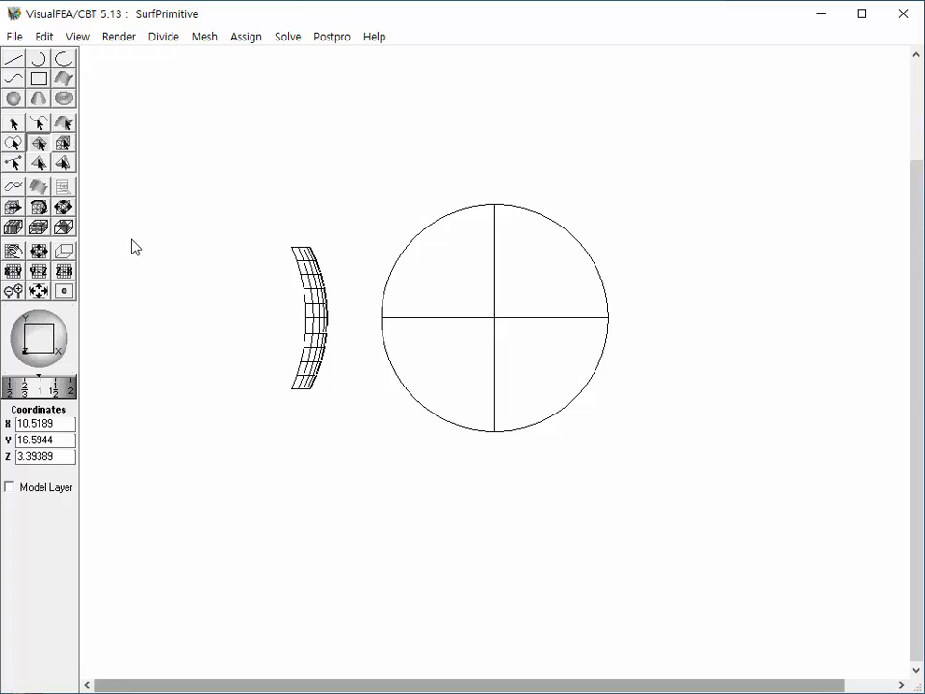
pyautogui.click(38, 186)
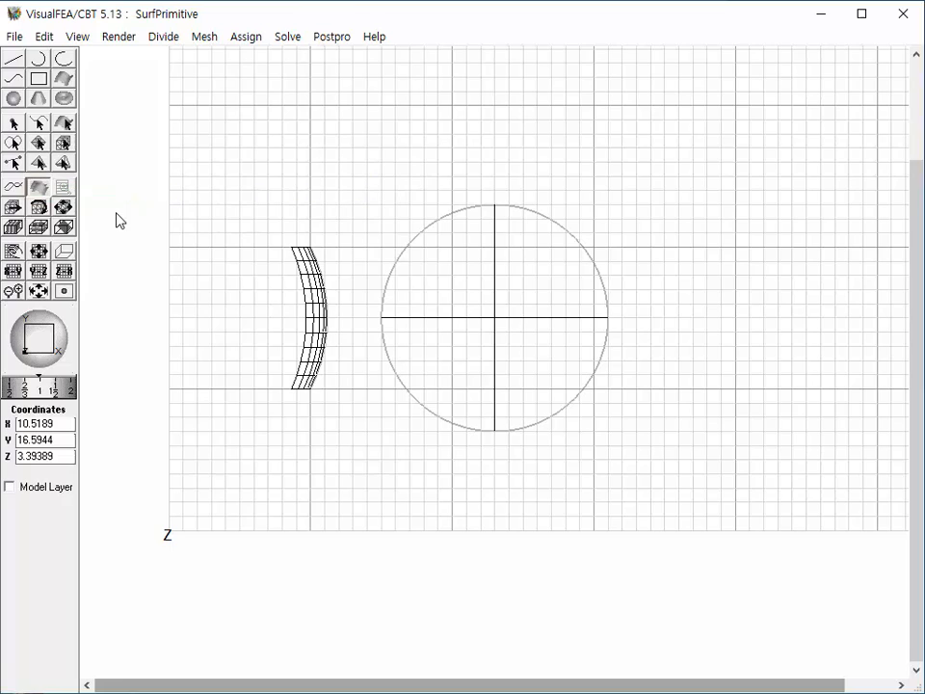
pyautogui.click(493, 319)
pyautogui.moveTo(494, 318)
pyautogui.mouseDown()
pyautogui.moveTo(509, 310)
pyautogui.moveTo(471, 318)
pyautogui.moveTo(494, 321)
pyautogui.mouseUp()
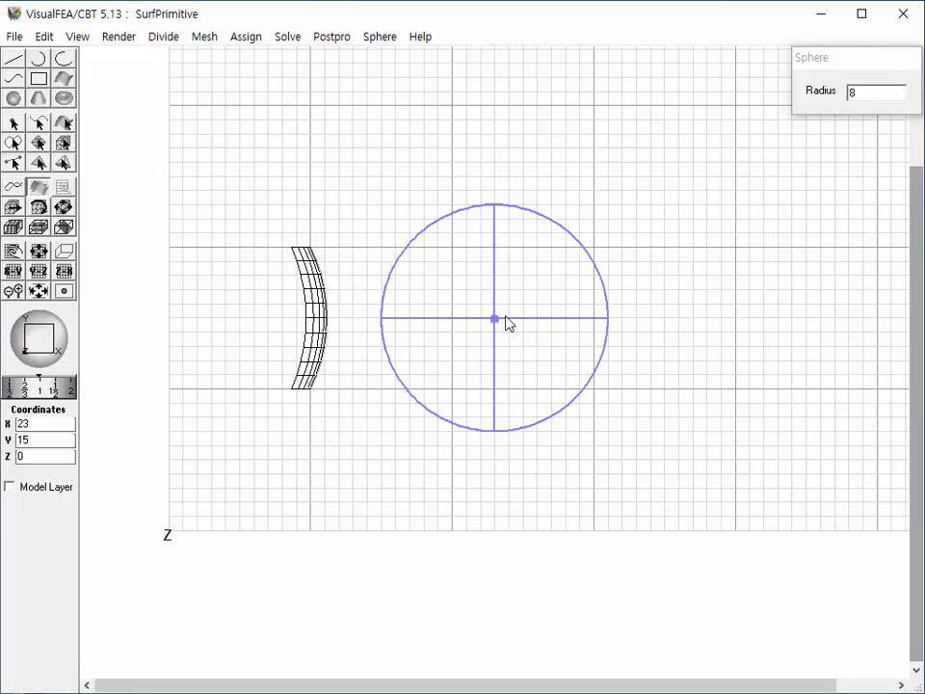
pyautogui.doubleClick(861, 93)
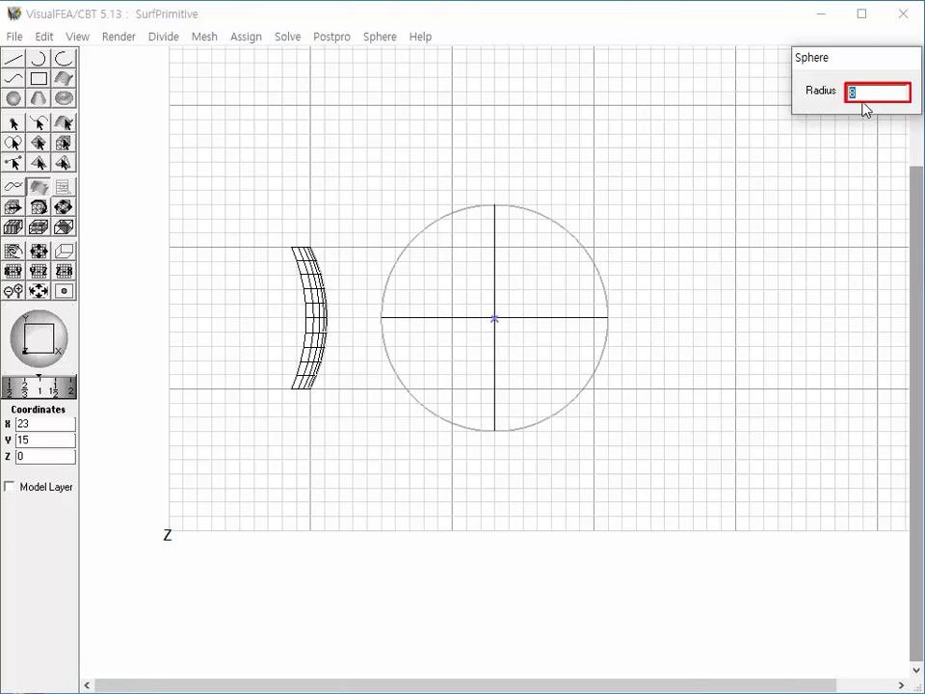
pyautogui.write('20')
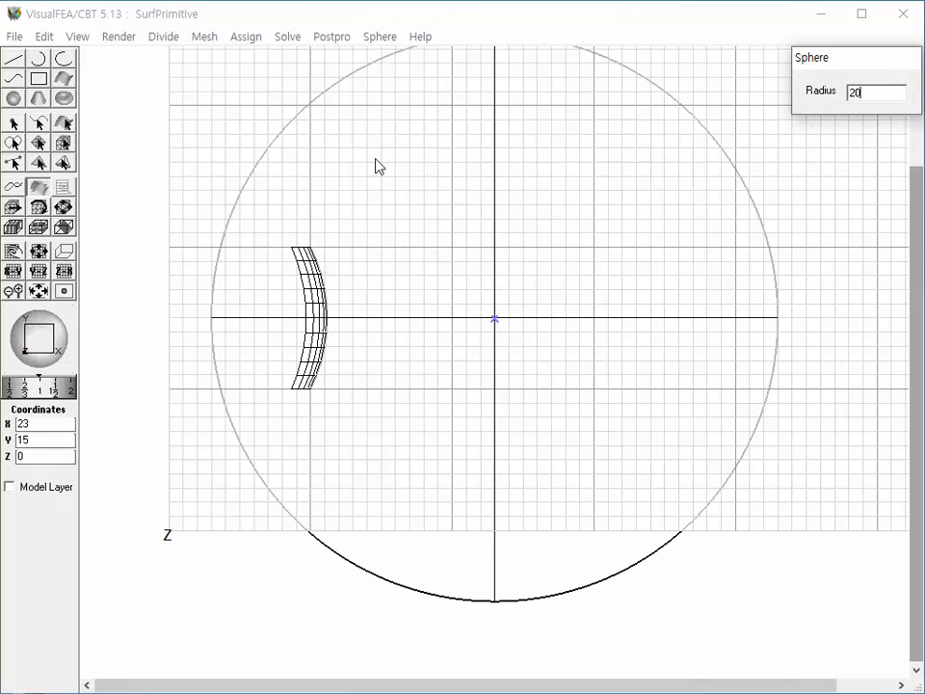
# Extrude the curved surface mesh along its normal to the near side of the enlarged sphere with 6 hexahedral divisions
pyautogui.moveTo(52, 343); pyautogui.dragTo(39, 346)
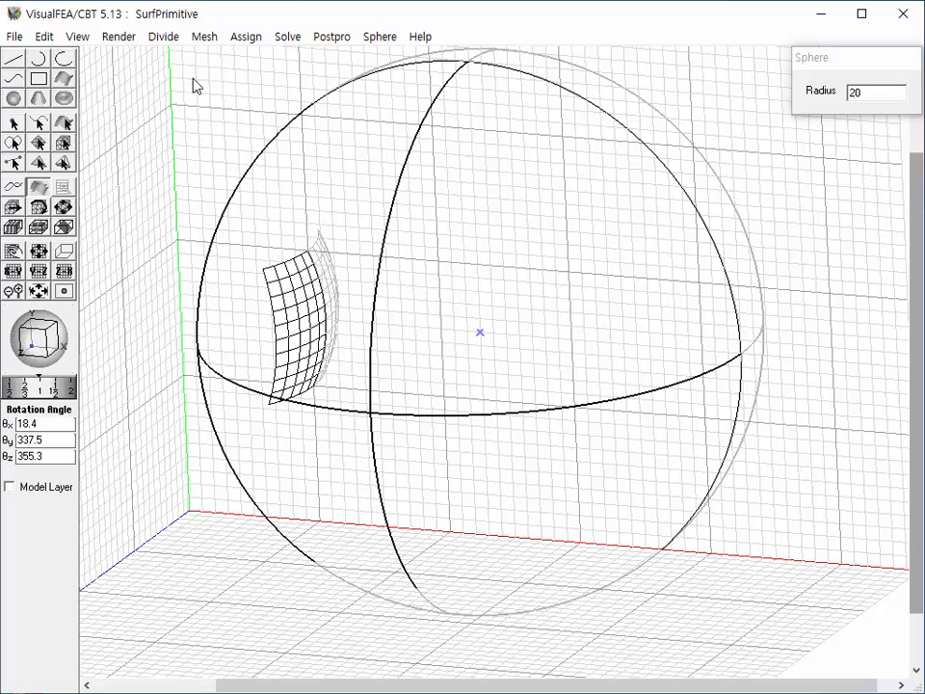
pyautogui.click(204, 36)
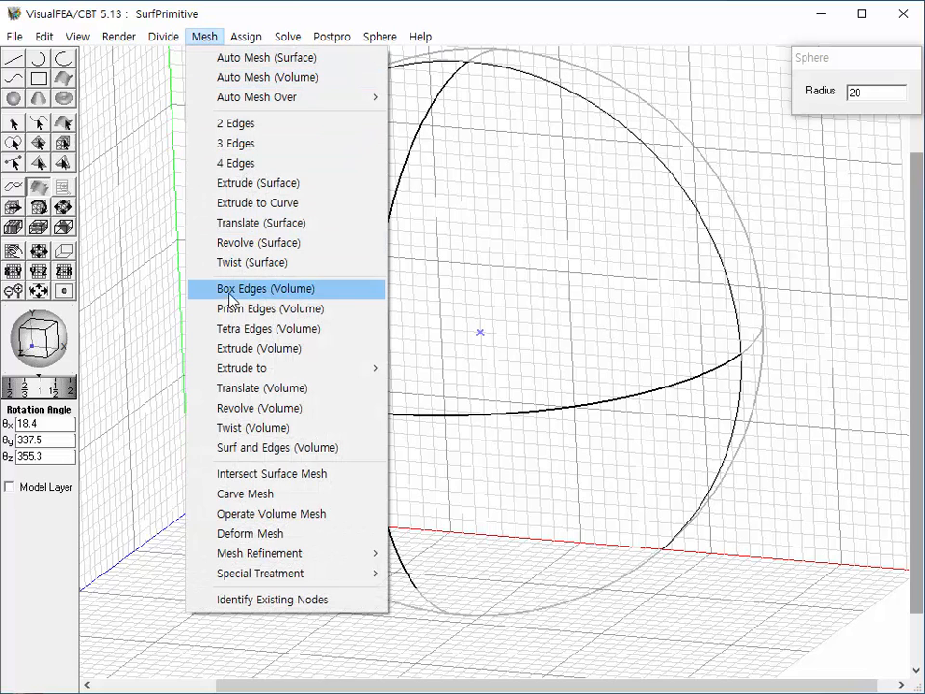
pyautogui.moveTo(248, 373)
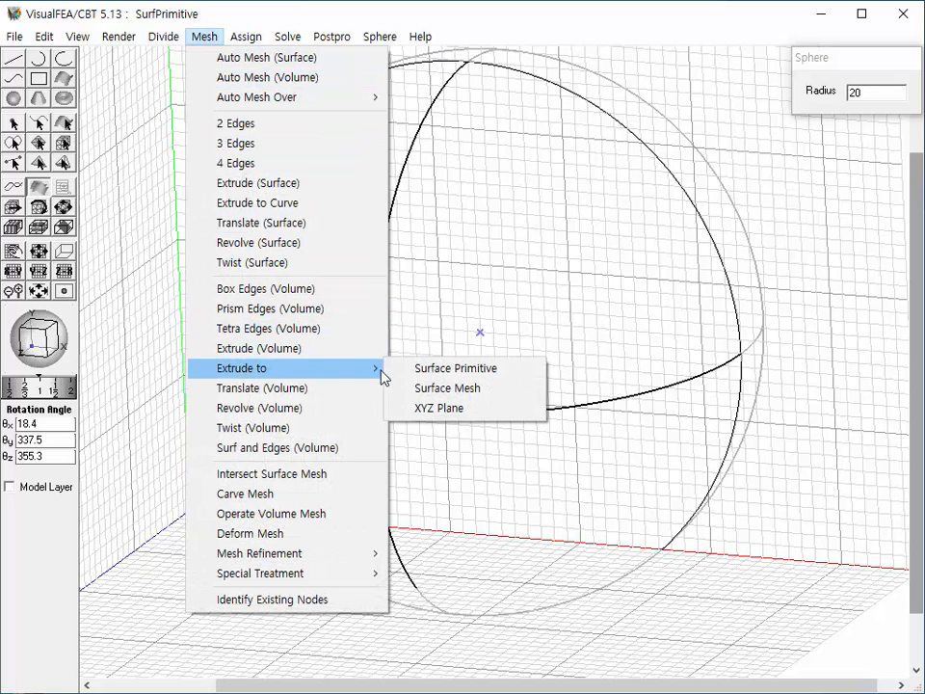
pyautogui.click(412, 374)
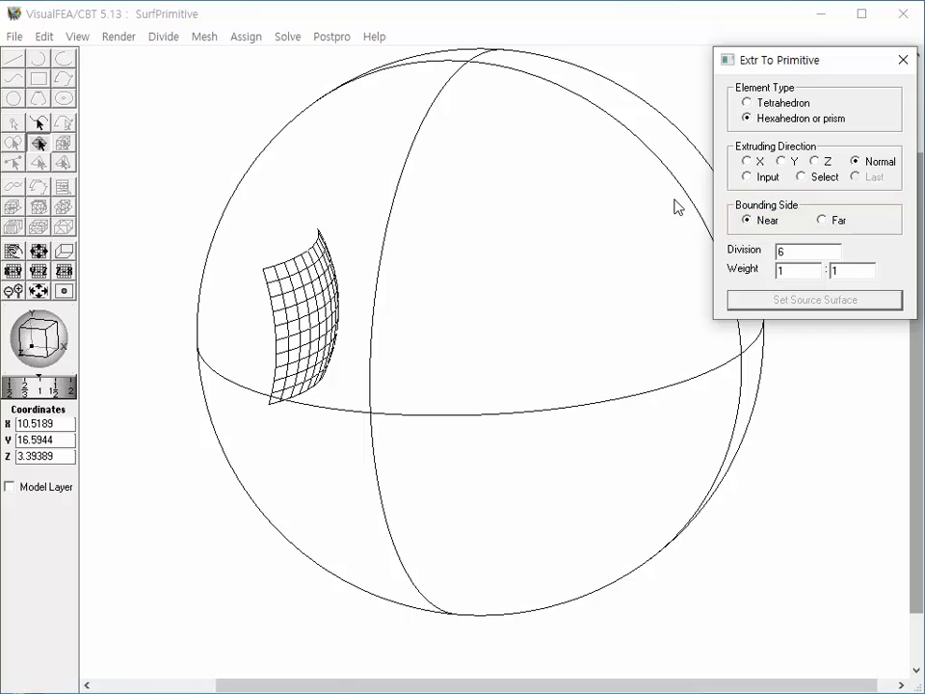
pyautogui.click(326, 333)
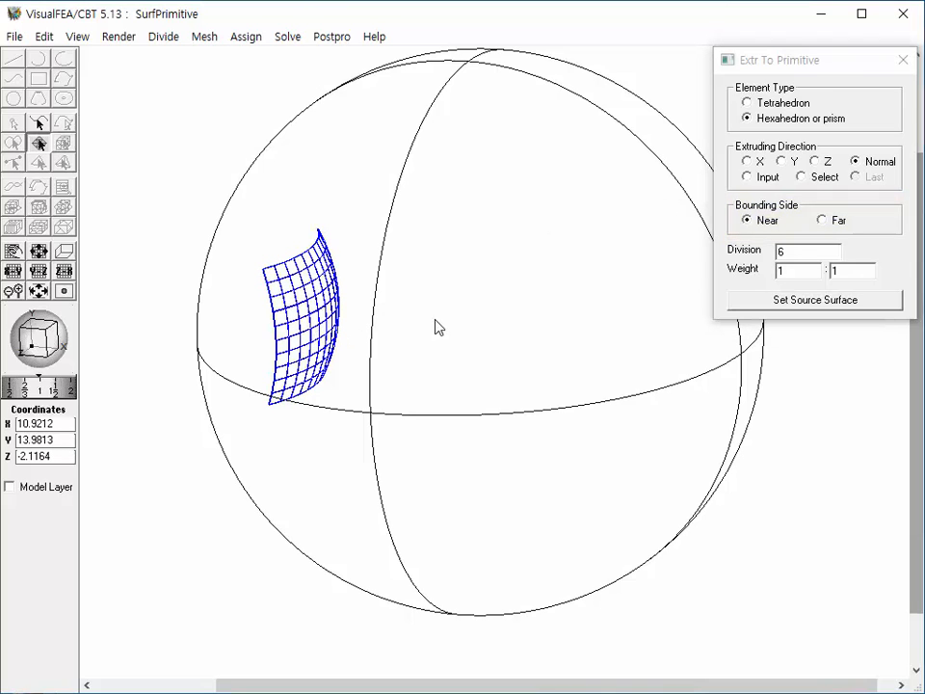
pyautogui.click(785, 304)
pyautogui.click(795, 305)
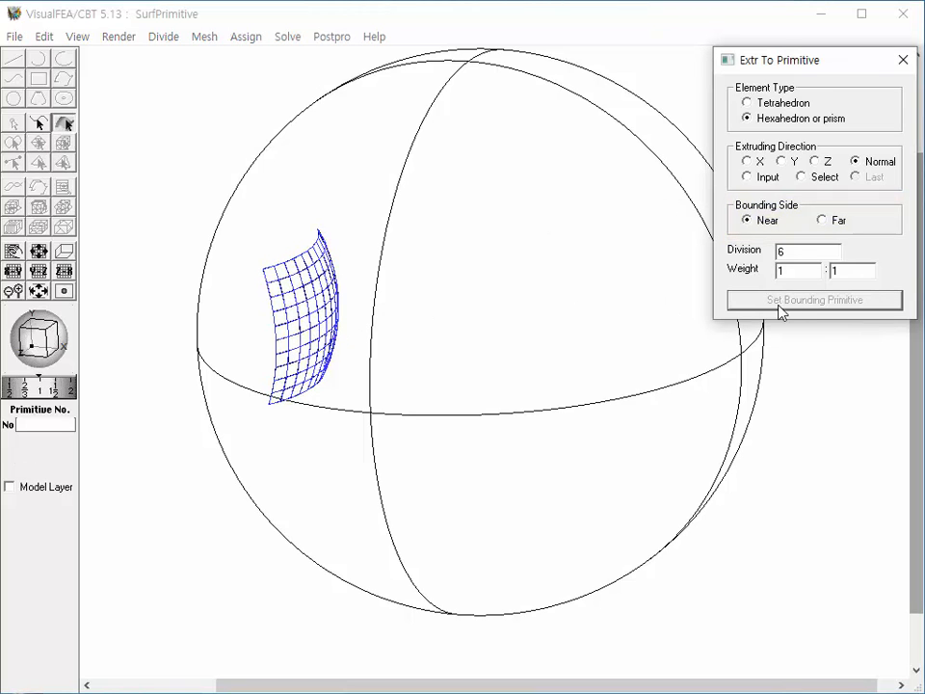
pyautogui.click(747, 364)
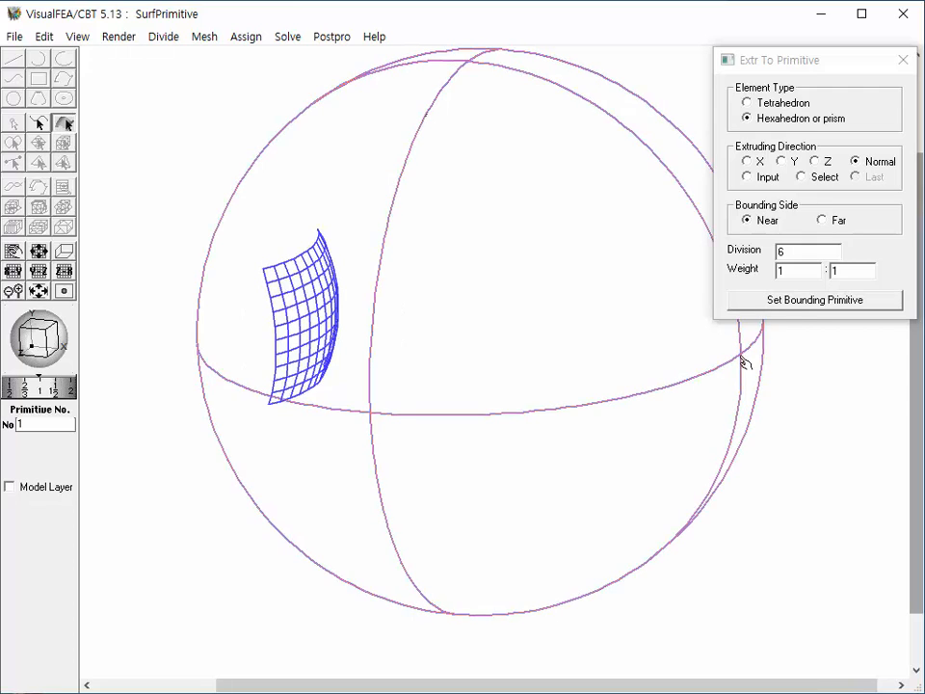
pyautogui.click(793, 301)
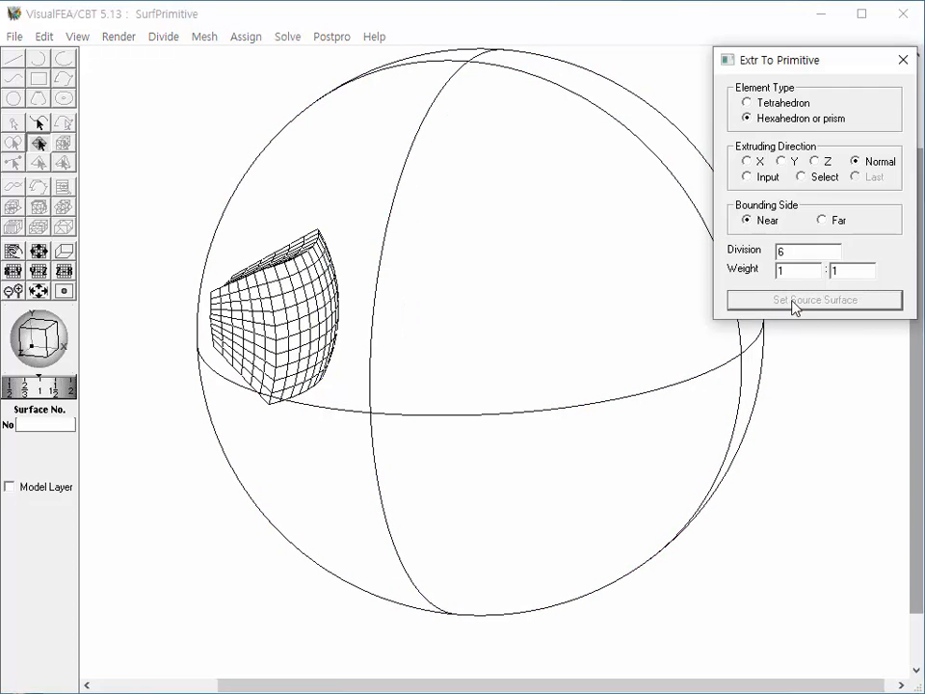
# Inspect the mesh extruded to the near side of the sphere, and undo that extrusion
pyautogui.moveTo(38, 337)
pyautogui.mouseDown()
pyautogui.moveTo(39, 349)
pyautogui.moveTo(60, 352)
pyautogui.moveTo(43, 352)
pyautogui.mouseUp()
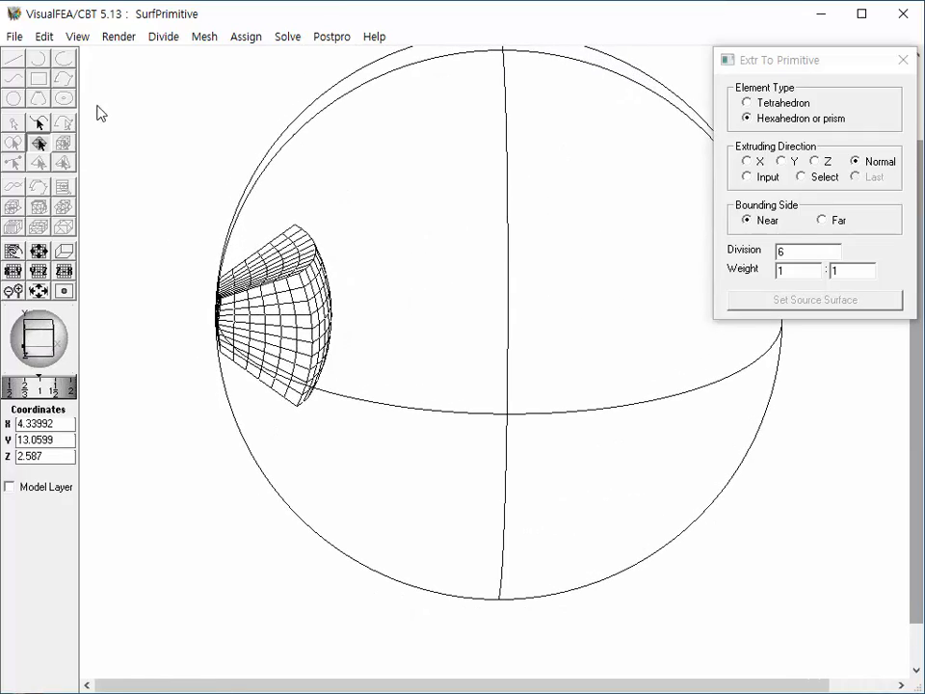
pyautogui.click(45, 37)
pyautogui.click(53, 60)
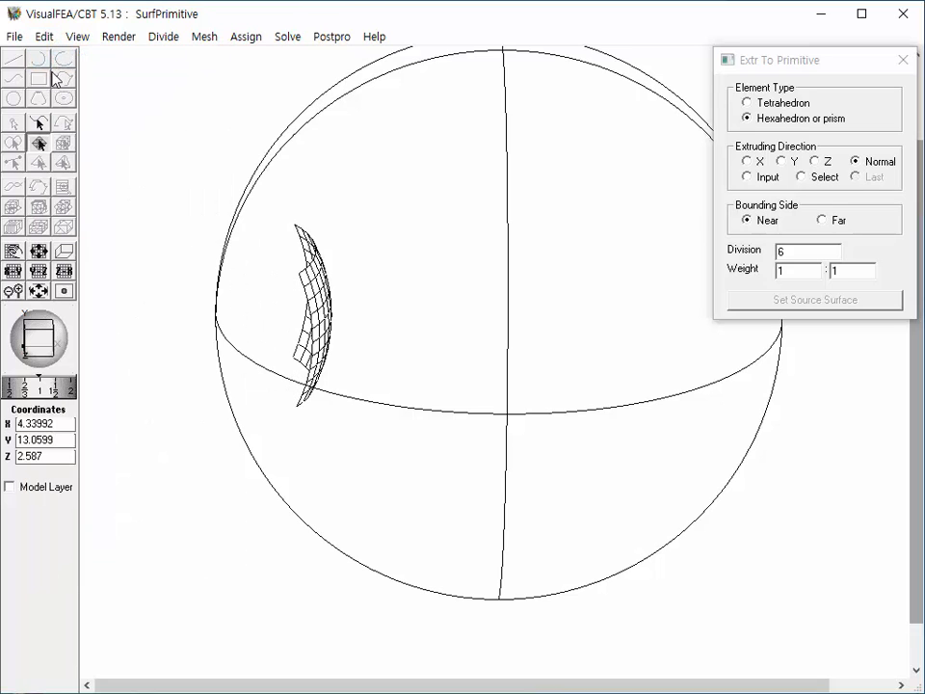
# Configure the extrusion for the far bounding side with 16 divisions and a weight of 1:4
pyautogui.moveTo(42, 349); pyautogui.dragTo(30, 349)
pyautogui.click(826, 223)
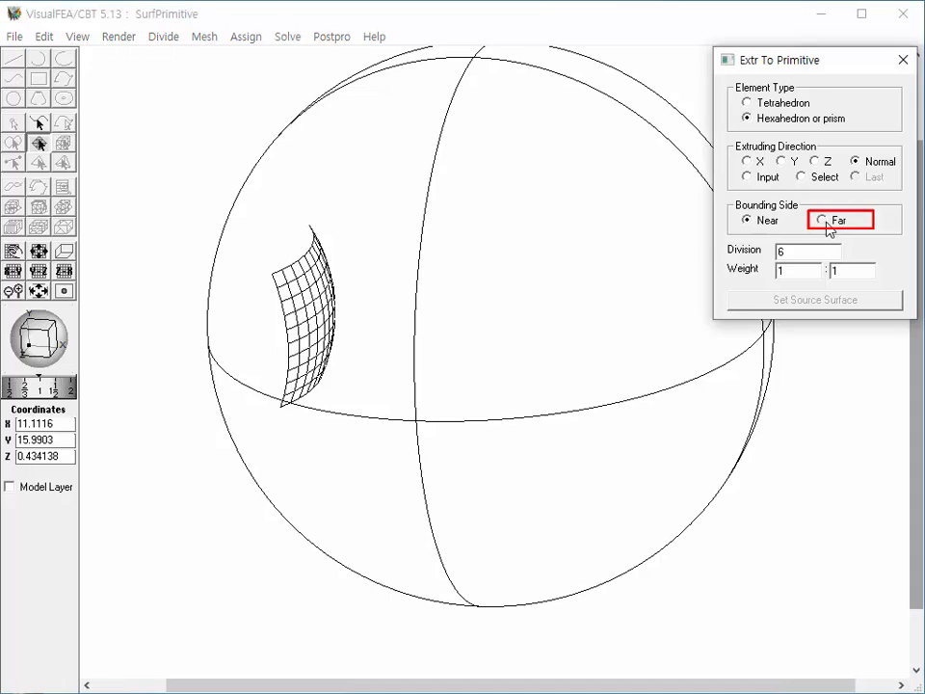
pyautogui.doubleClick(796, 252)
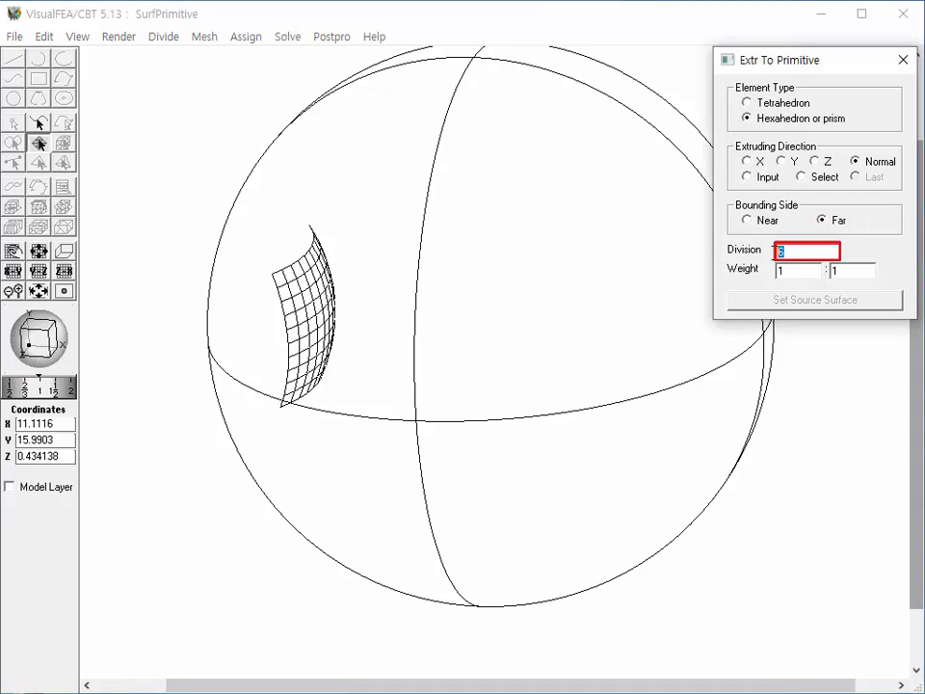
pyautogui.write('16')
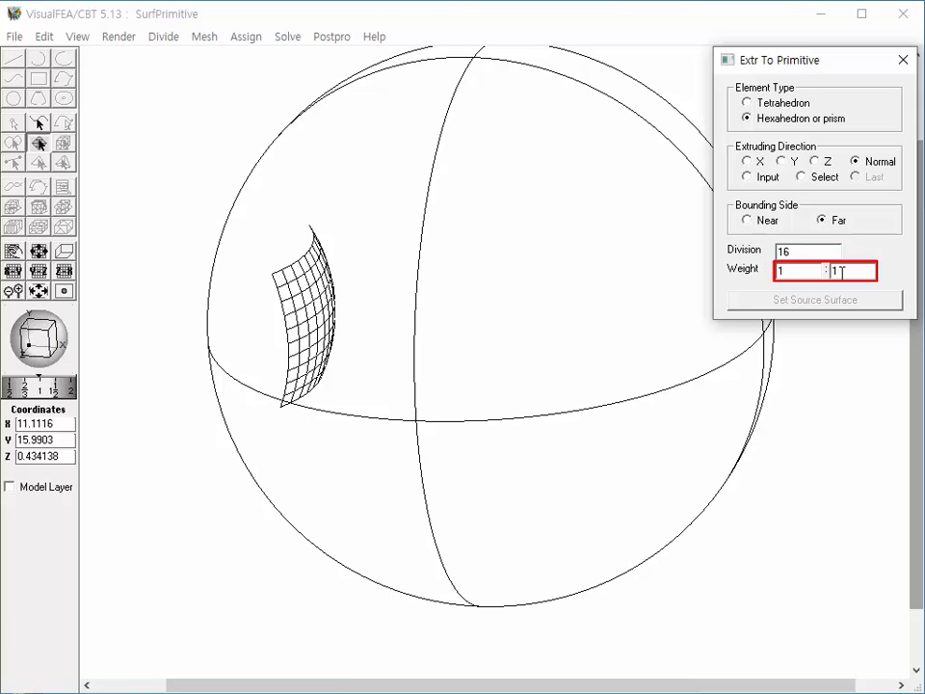
pyautogui.write('4')
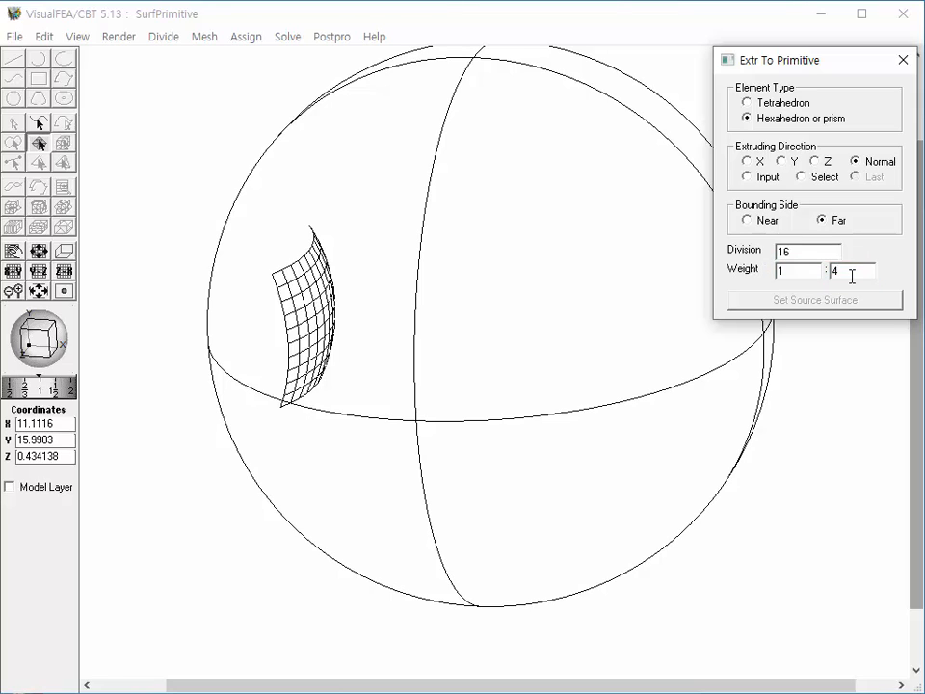
# Extrude the curved surface mesh along its normal to the far side of the sphere, and close the extrusion settings
pyautogui.click(319, 324)
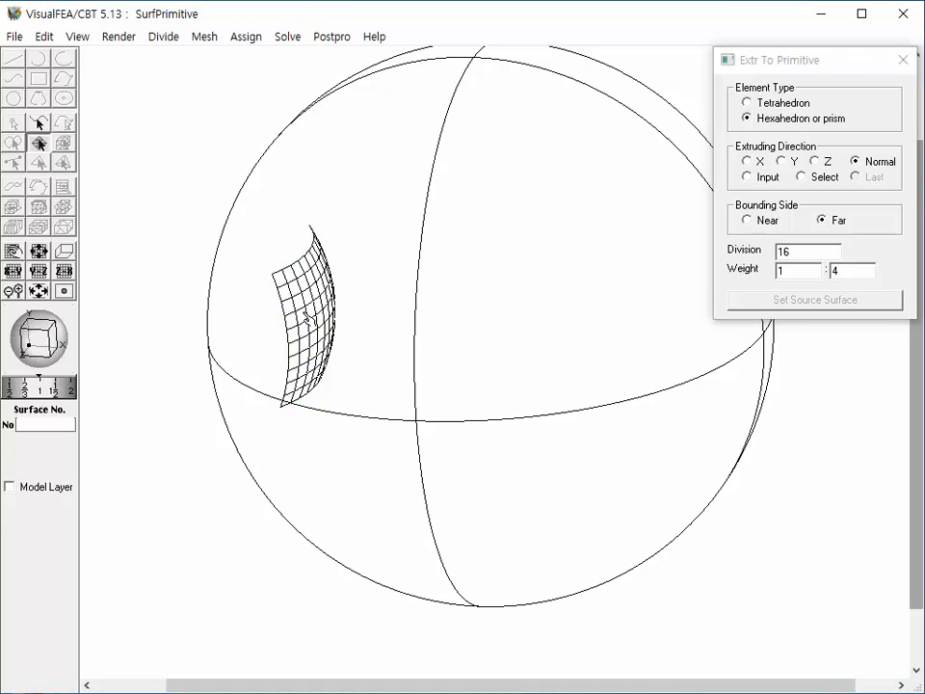
pyautogui.click(775, 302)
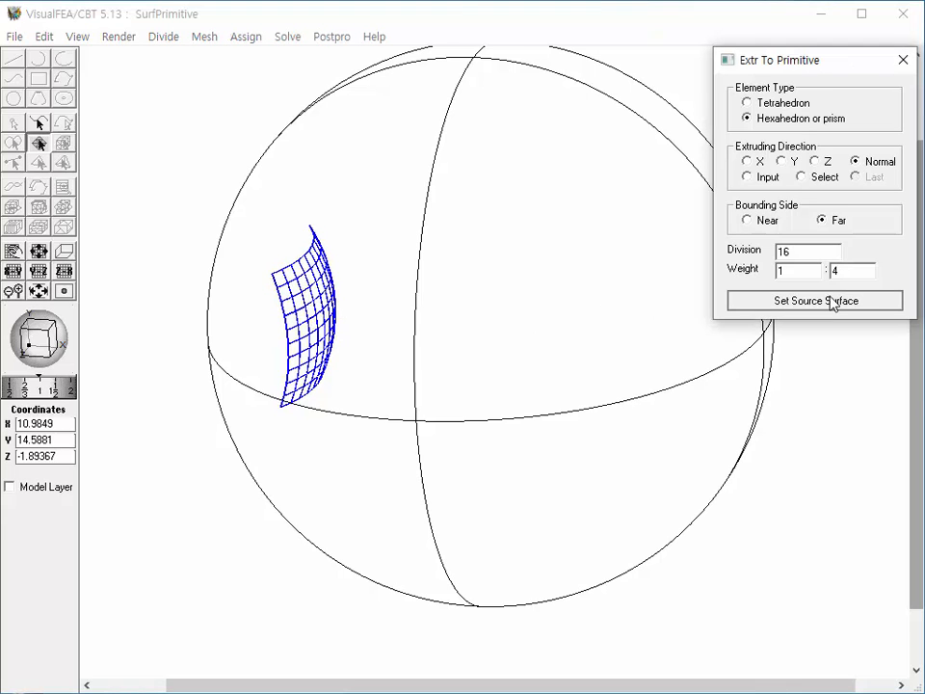
pyautogui.click(765, 383)
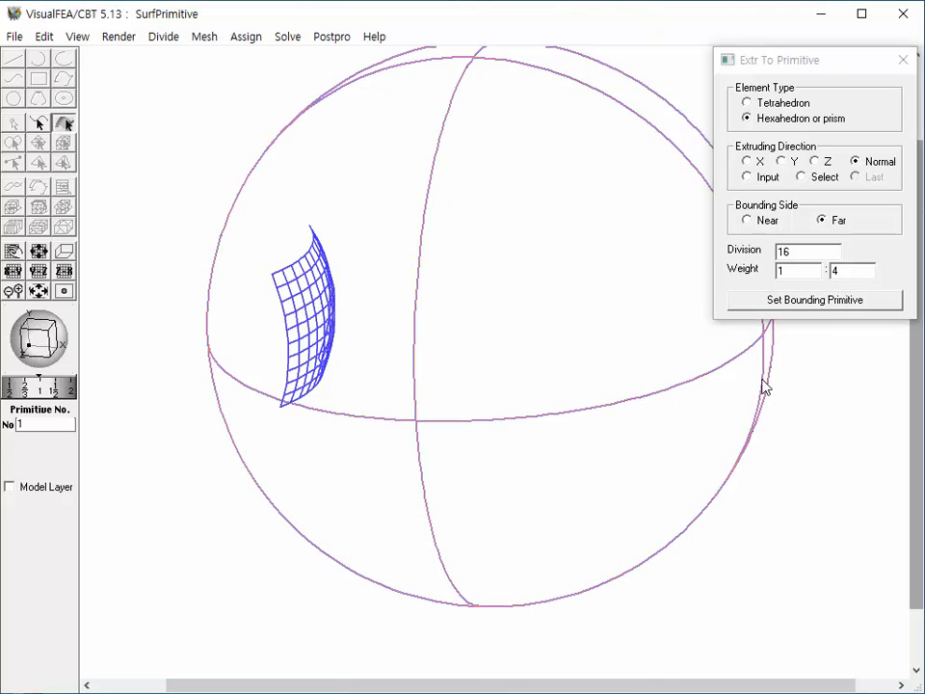
pyautogui.click(801, 303)
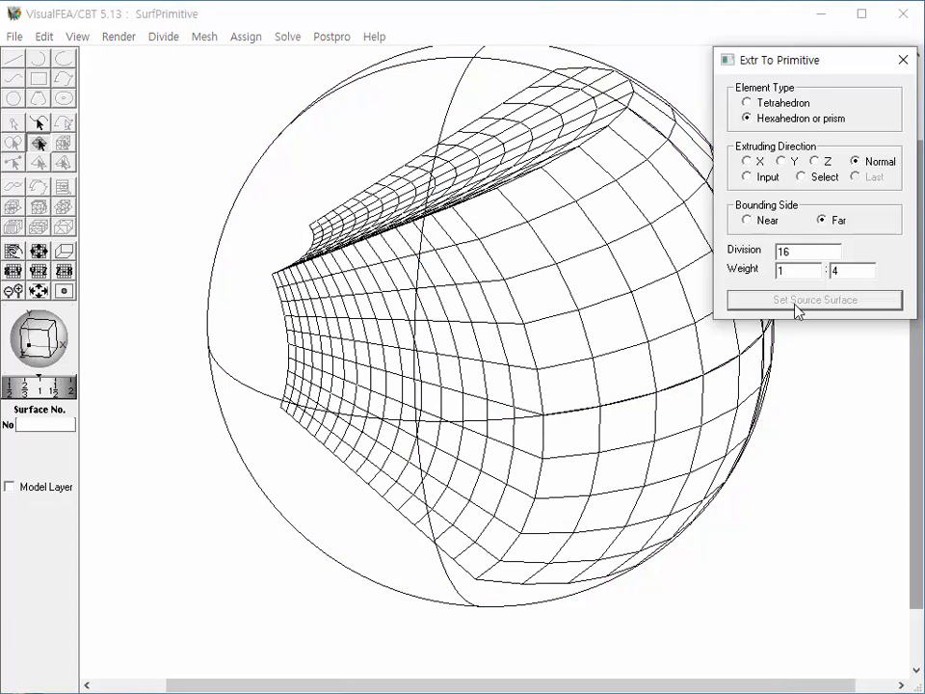
pyautogui.moveTo(45, 360)
pyautogui.mouseDown()
pyautogui.moveTo(56, 355)
pyautogui.moveTo(31, 349)
pyautogui.moveTo(63, 351)
pyautogui.moveTo(5, 348)
pyautogui.moveTo(41, 342)
pyautogui.mouseUp()
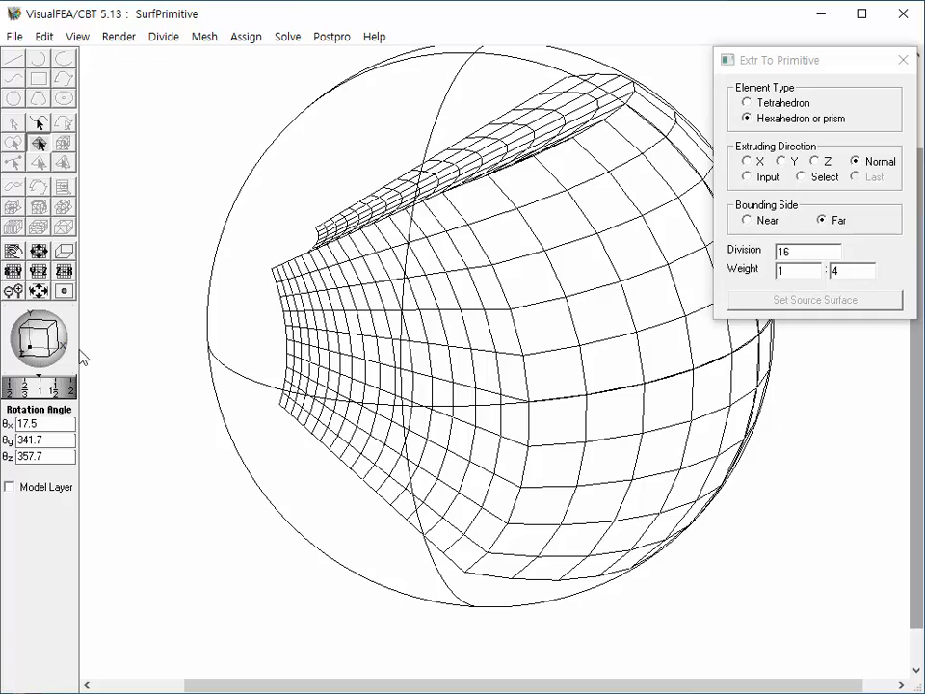
pyautogui.click(903, 61)
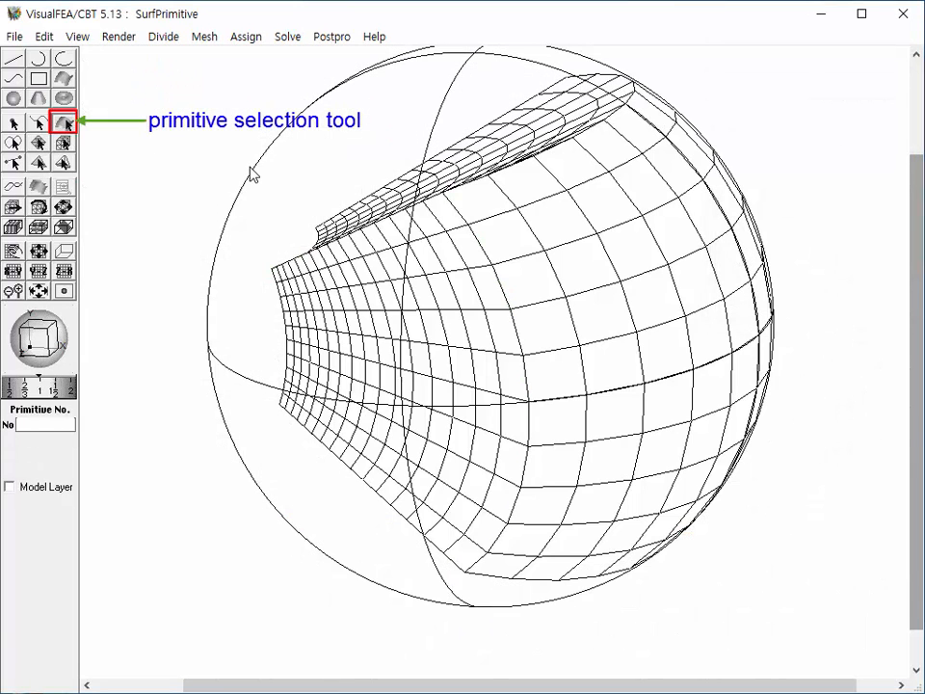
# Delete the sphere primitive, leaving only the extruded volume mesh
pyautogui.click(257, 175)
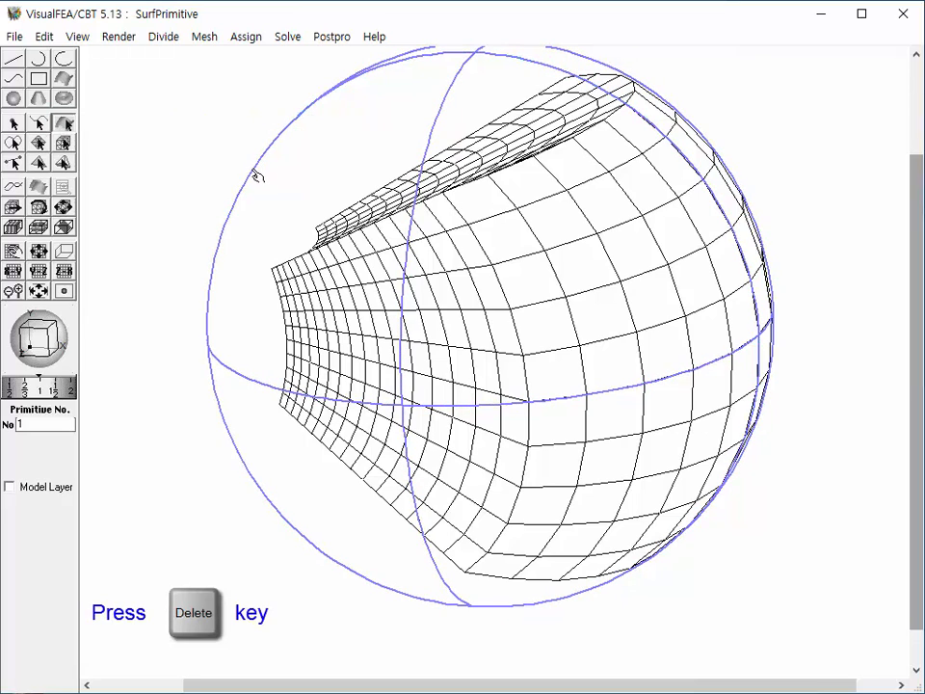
pyautogui.press('Delete')
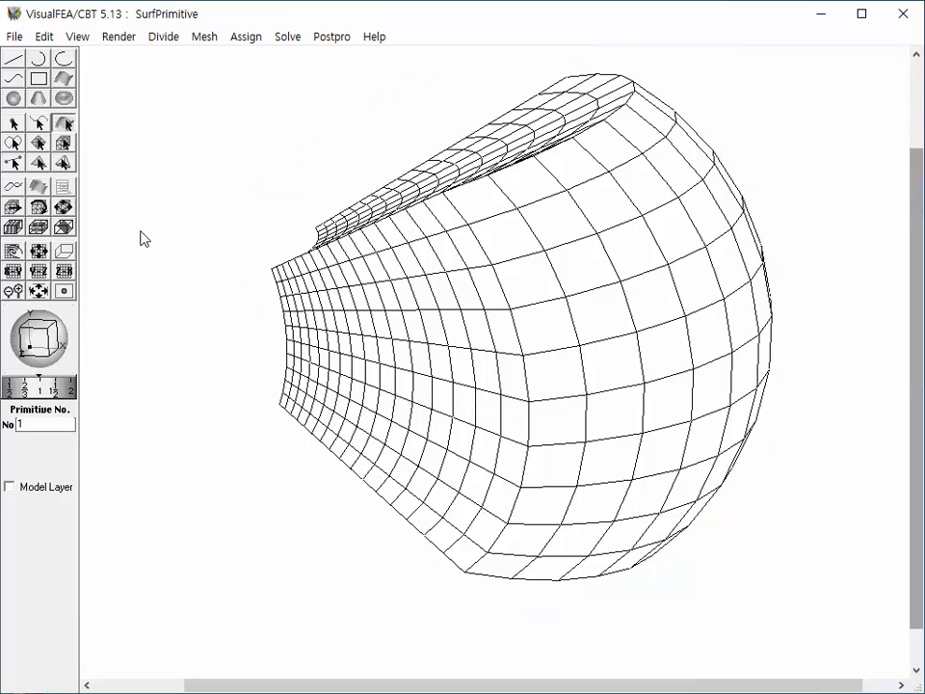
pyautogui.moveTo(40, 345)
pyautogui.mouseDown()
pyautogui.moveTo(31, 363)
pyautogui.moveTo(45, 347)
pyautogui.moveTo(39, 339)
pyautogui.mouseUp()
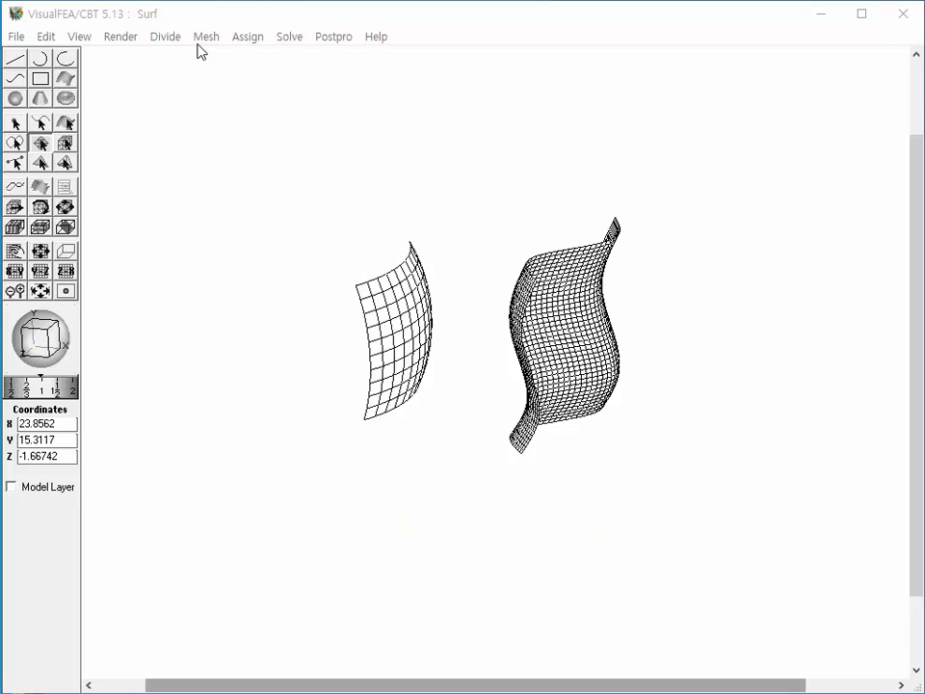
# Set up an extrusion to a surface mesh in the X direction with 10 divisions, without deleting the bounding mesh
pyautogui.click(206, 37)
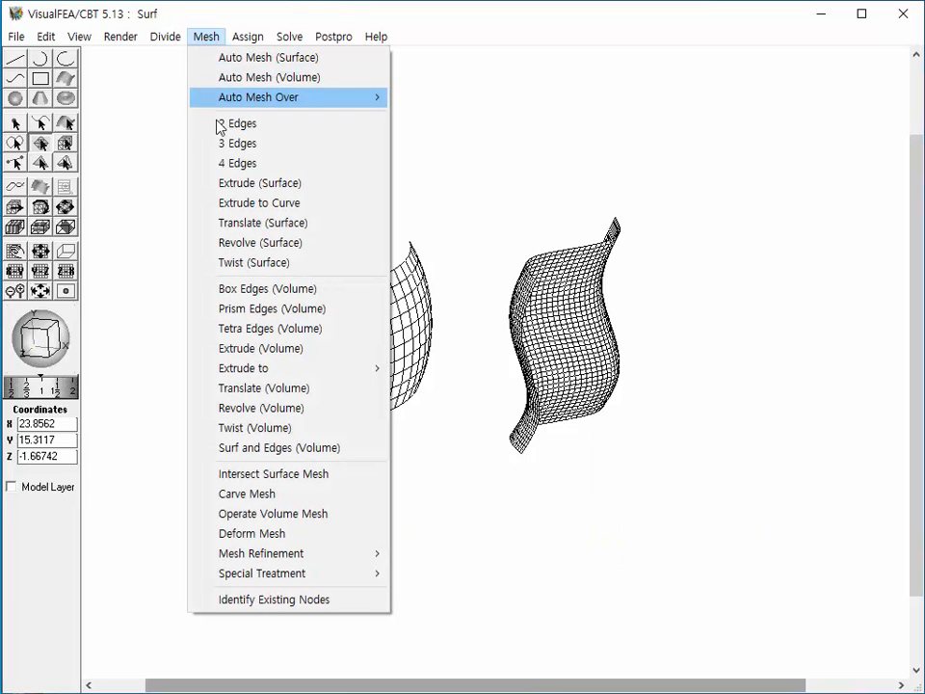
pyautogui.moveTo(376, 370)
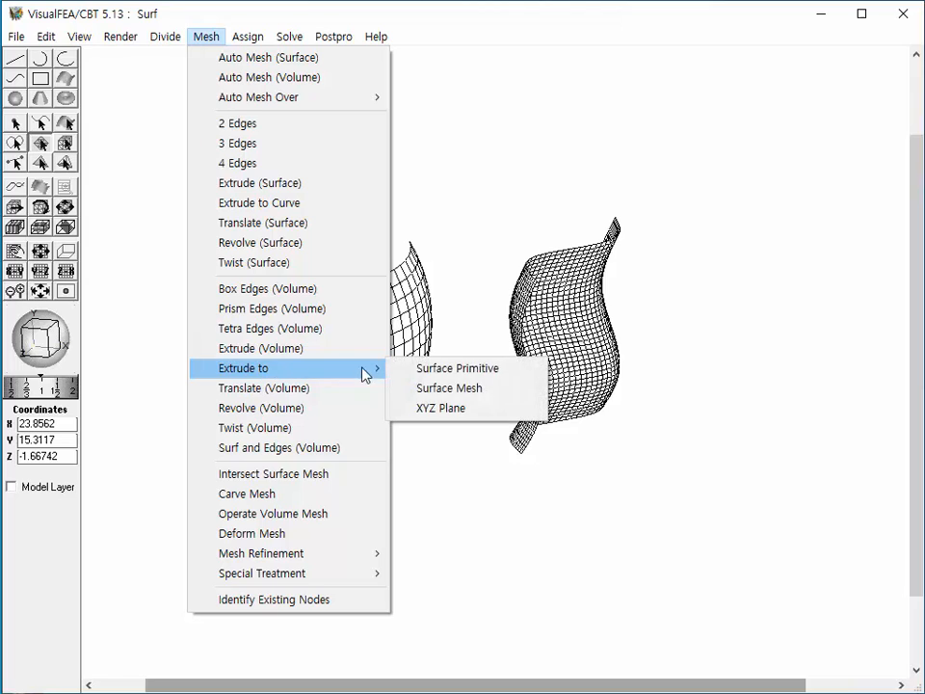
pyautogui.click(417, 393)
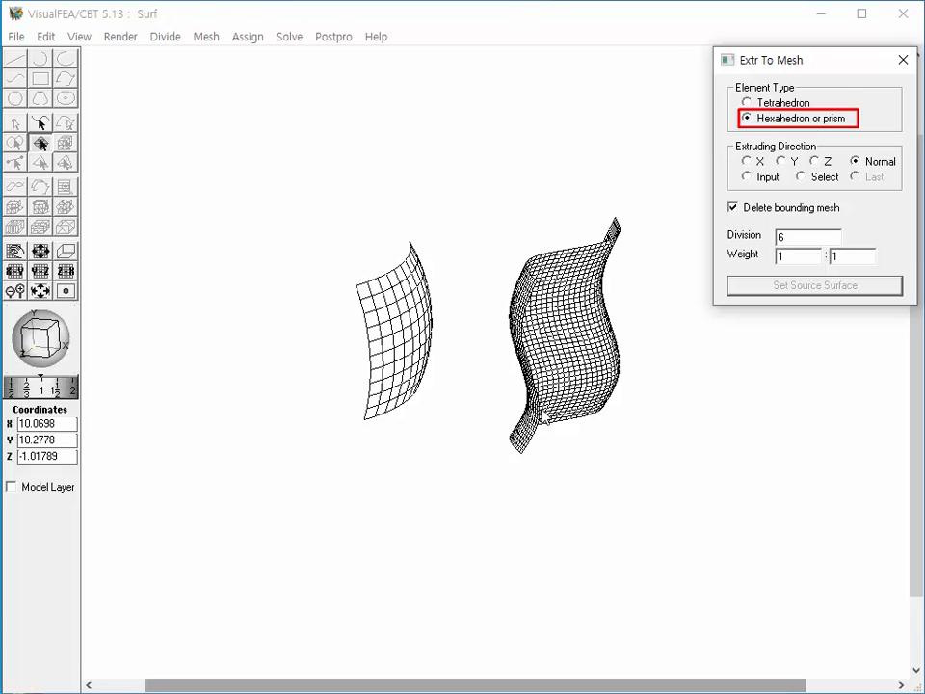
pyautogui.click(757, 163)
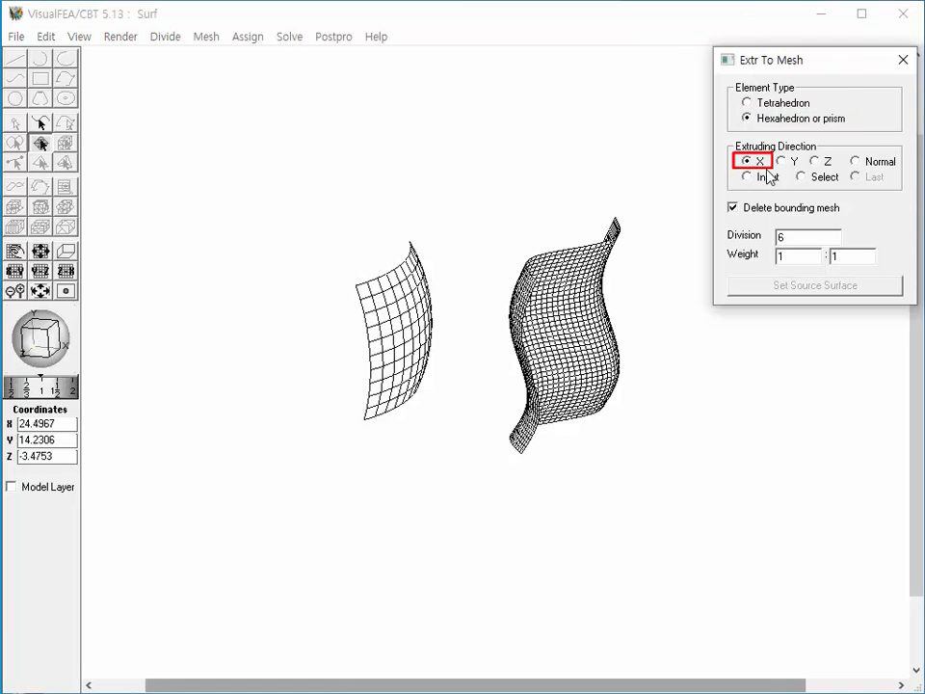
pyautogui.moveTo(786, 237); pyautogui.dragTo(771, 241)
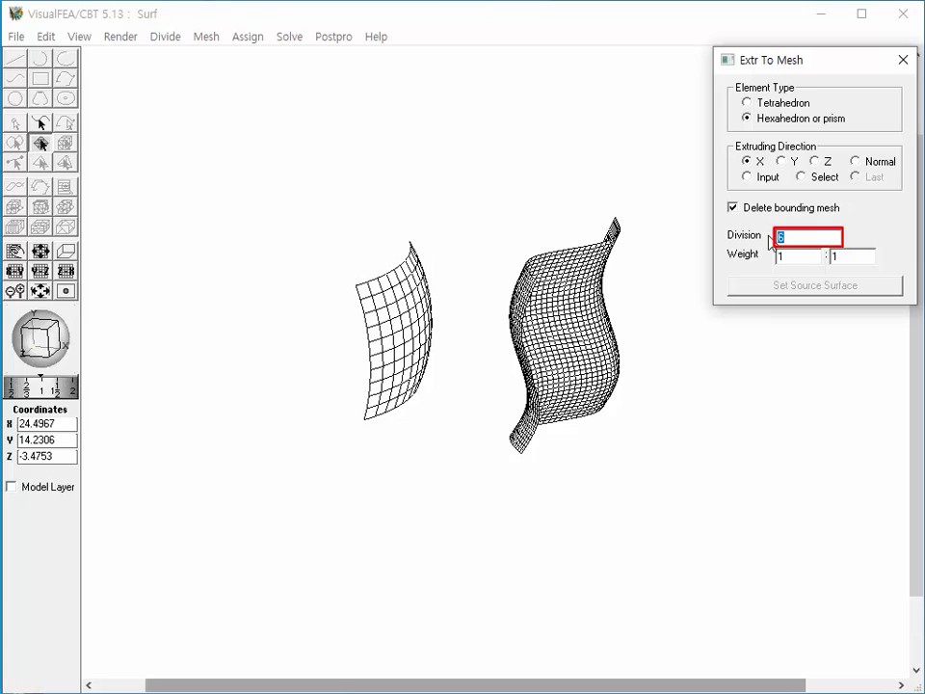
pyautogui.write('10')
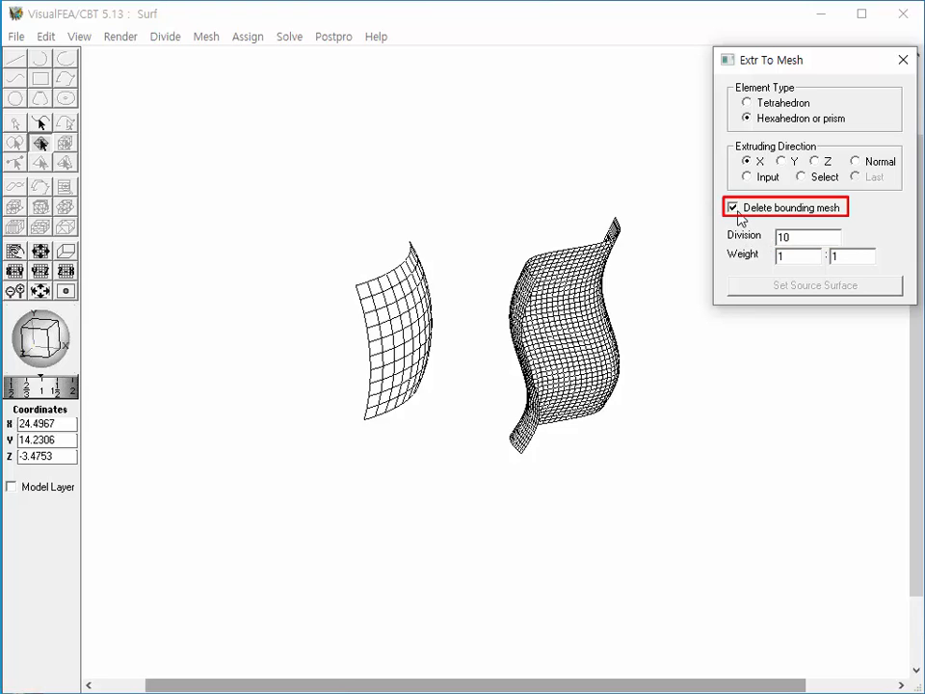
pyautogui.click(738, 214)
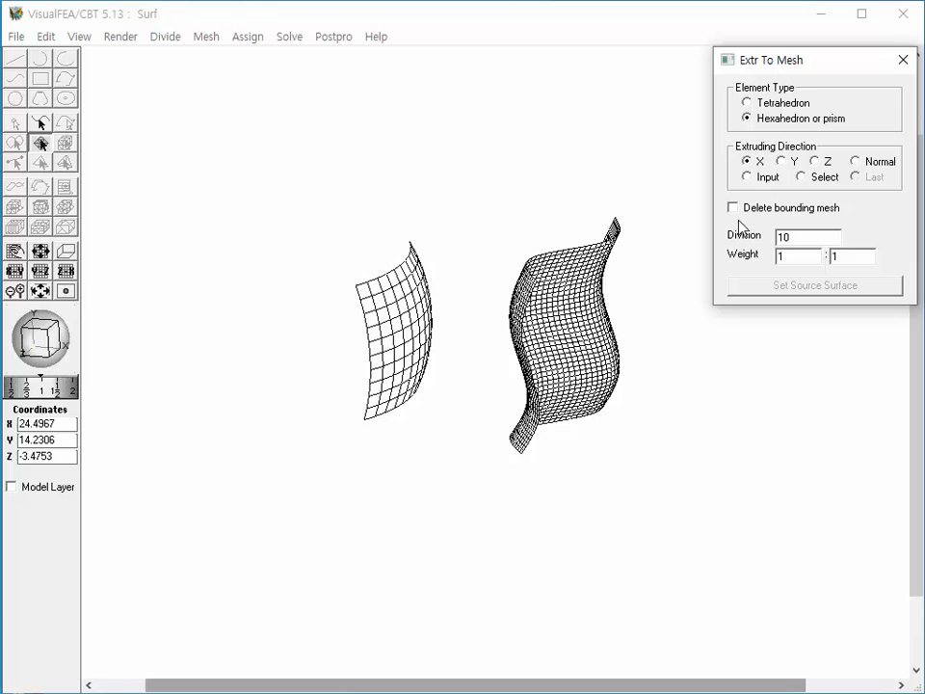
# Extrude the curved surface mesh to the wavy bounding surface mesh, and close the extrusion settings
pyautogui.click(403, 333)
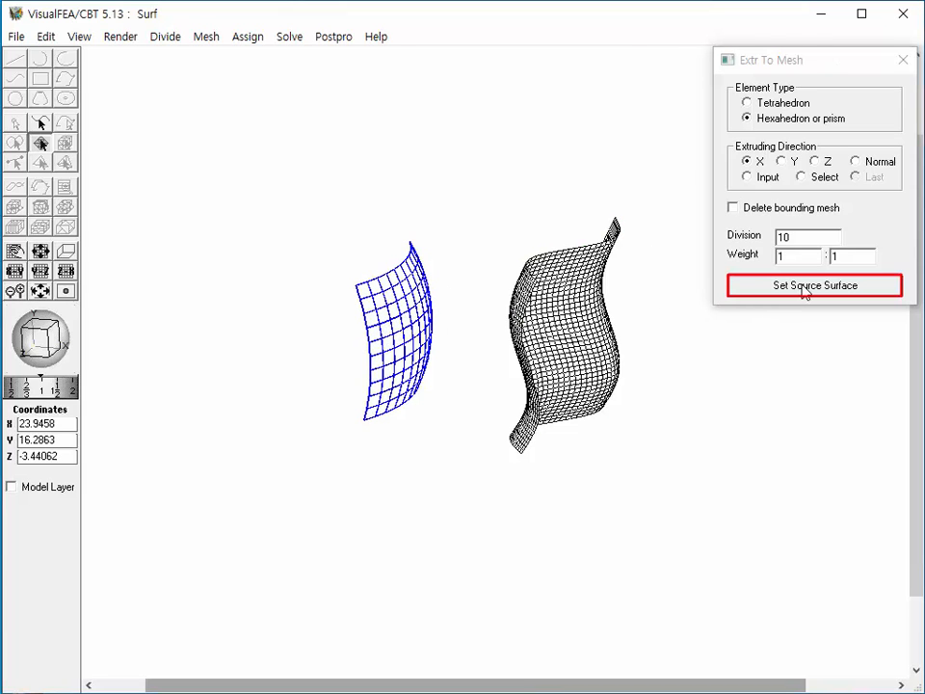
pyautogui.click(802, 293)
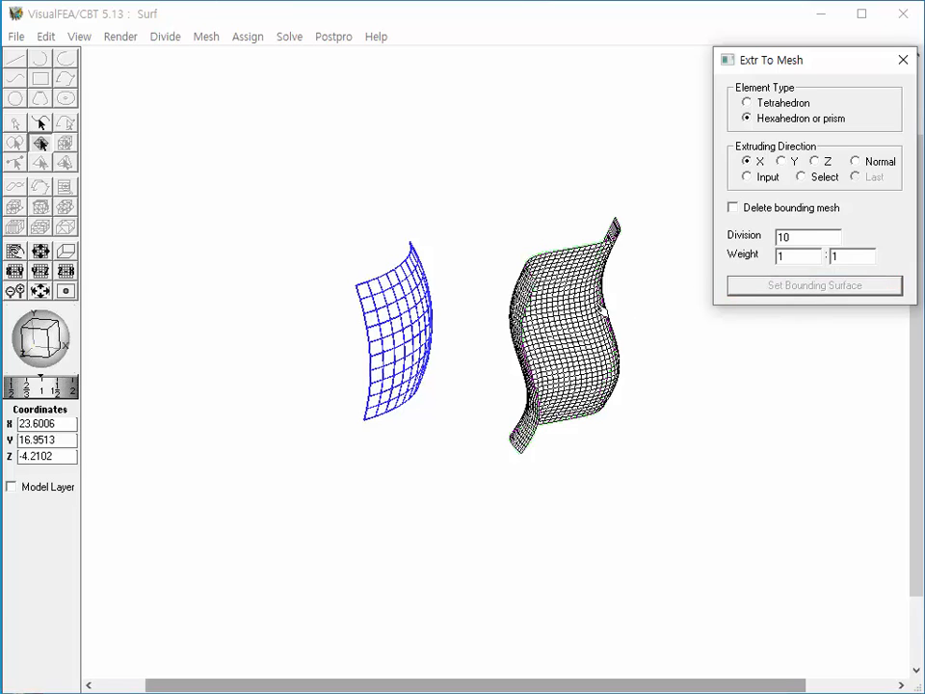
pyautogui.click(595, 313)
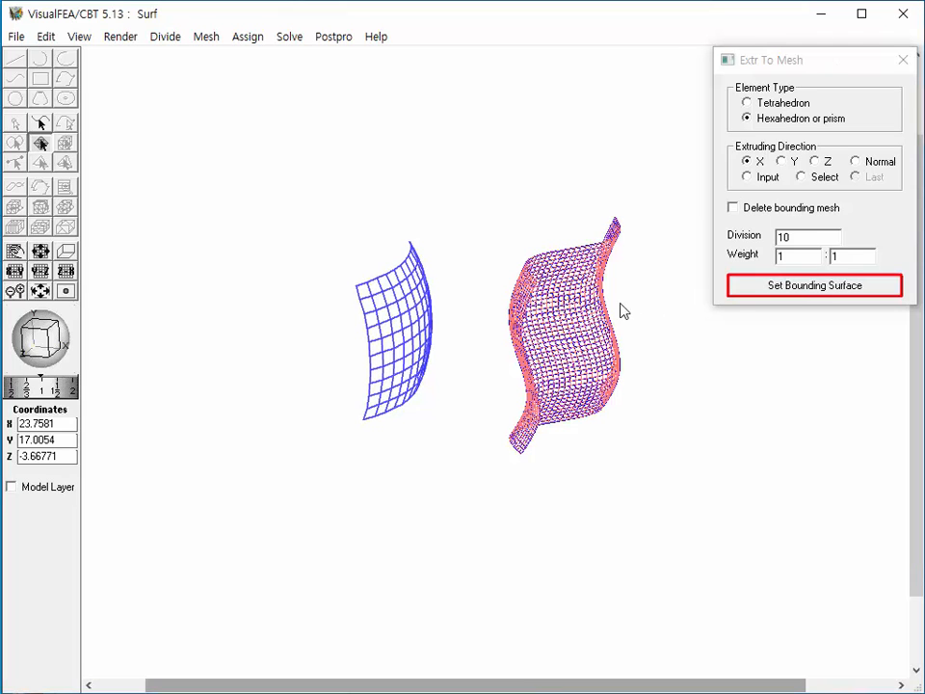
pyautogui.click(801, 289)
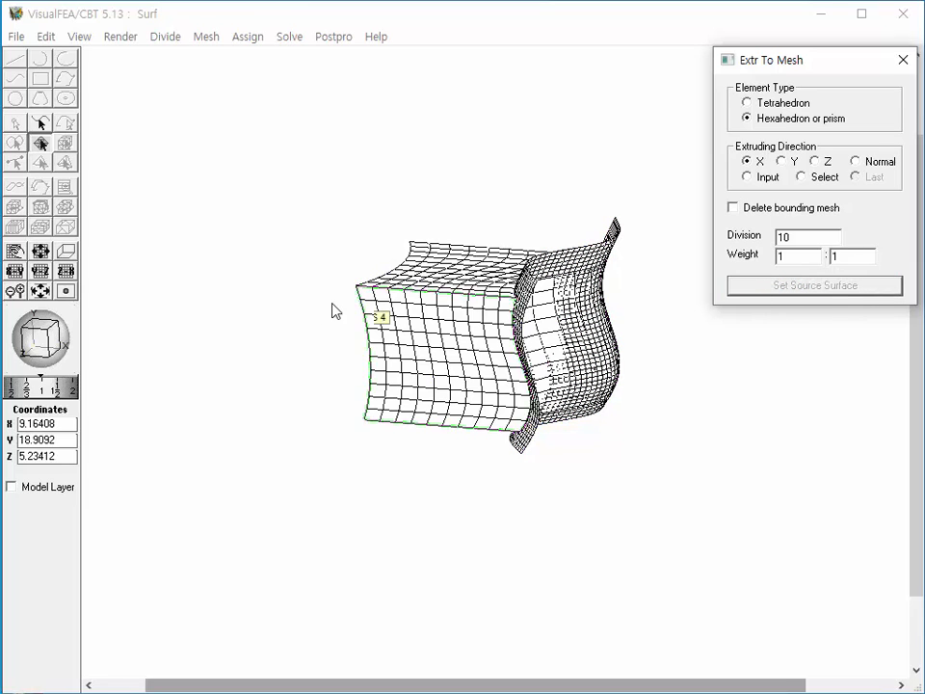
pyautogui.click(53, 332)
pyautogui.moveTo(53, 338)
pyautogui.mouseDown()
pyautogui.moveTo(28, 355)
pyautogui.moveTo(27, 347)
pyautogui.moveTo(58, 340)
pyautogui.mouseUp()
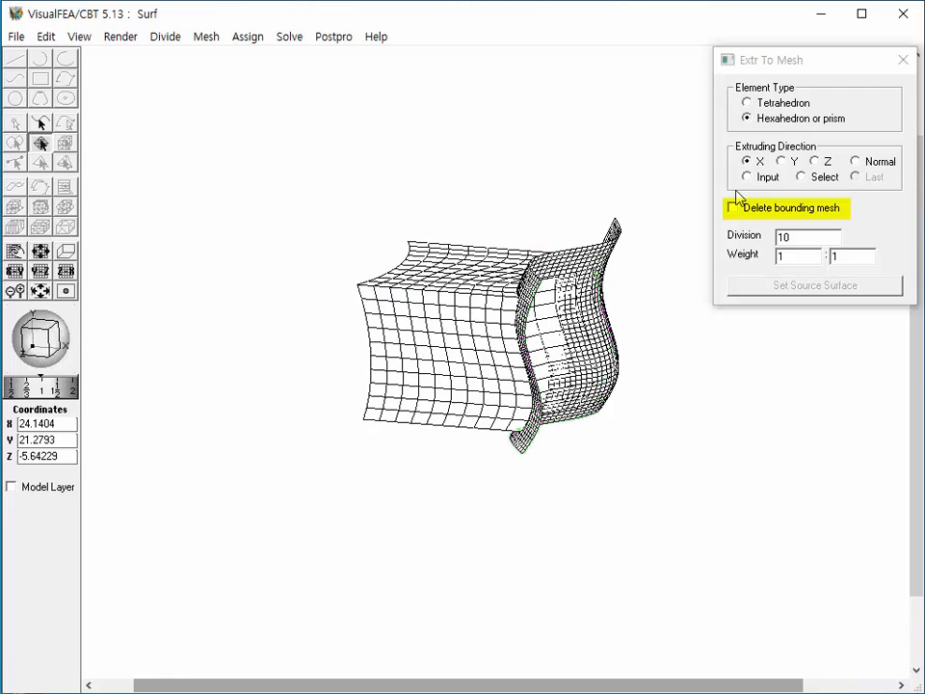
pyautogui.click(903, 62)
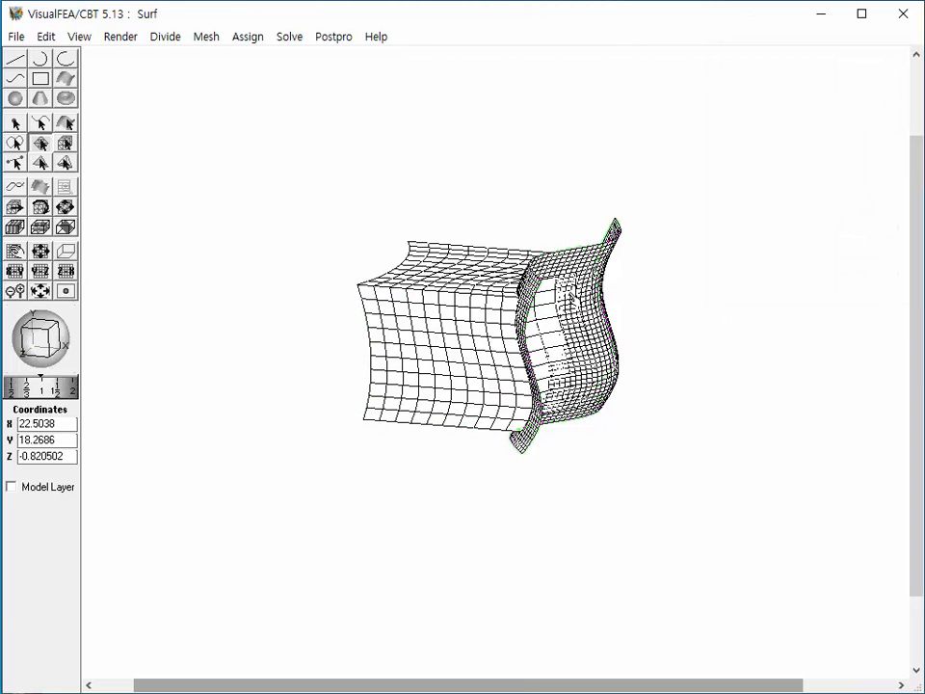
# Delete the wavy bounding surface mesh and its leftover unmeshed boundary curves
pyautogui.click(576, 287)
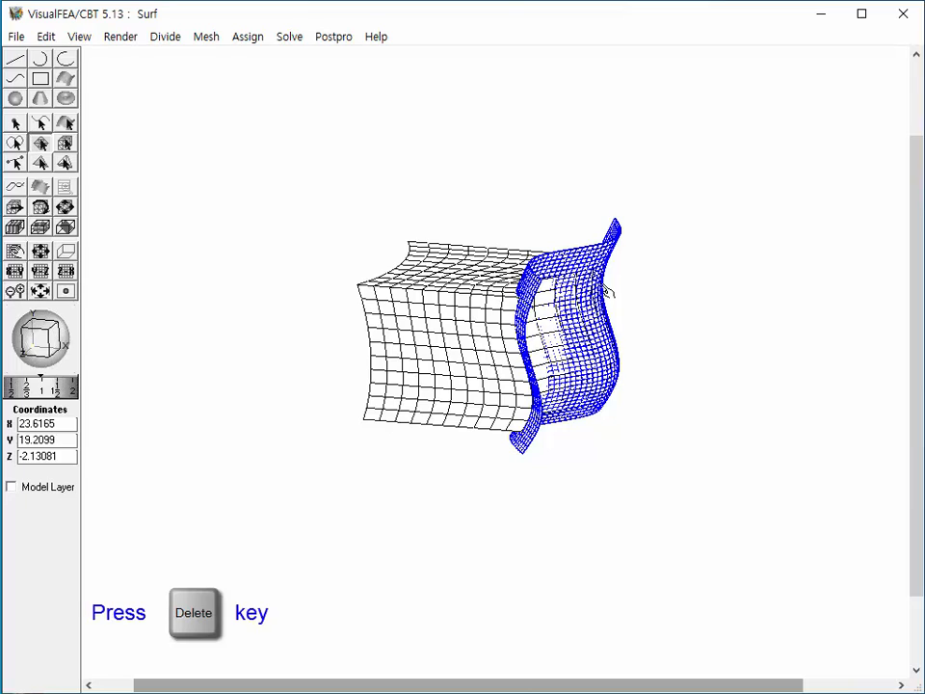
pyautogui.press('Delete')
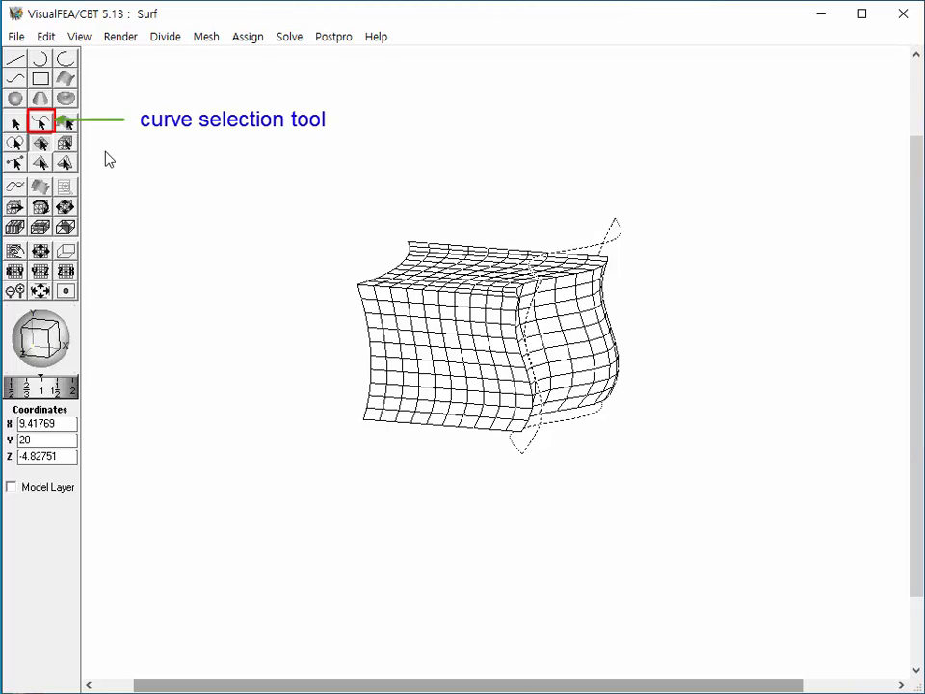
pyautogui.click(40, 120)
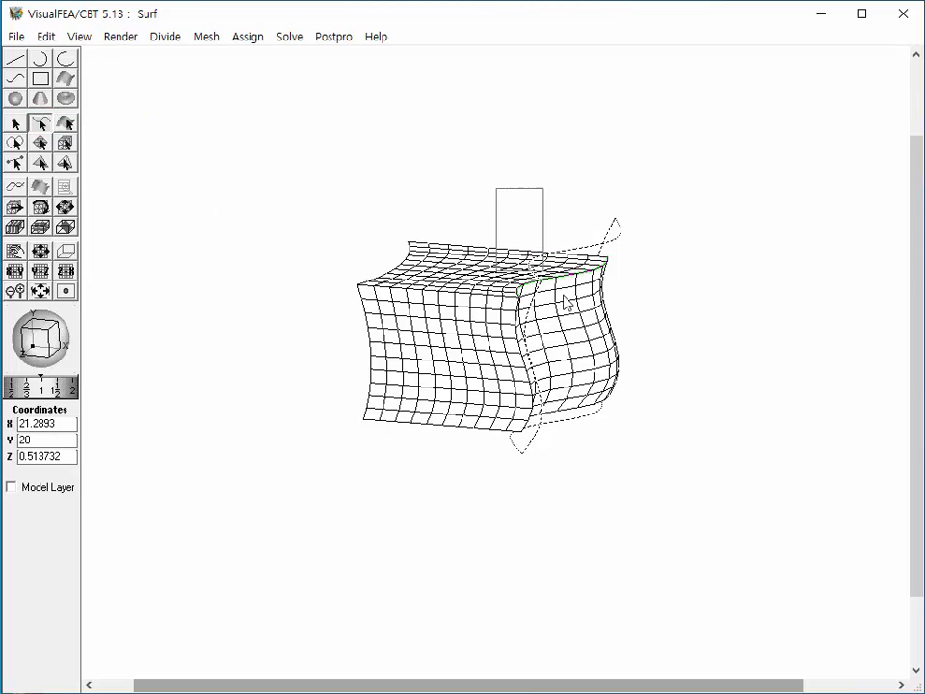
pyautogui.hotkey('ctrl', 'a')
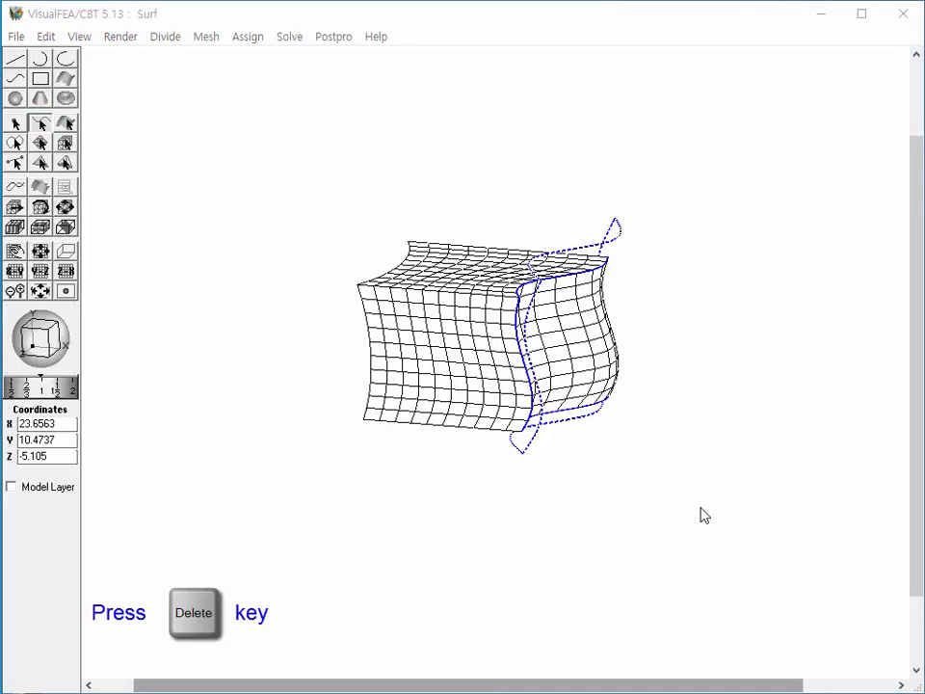
pyautogui.press('Delete')
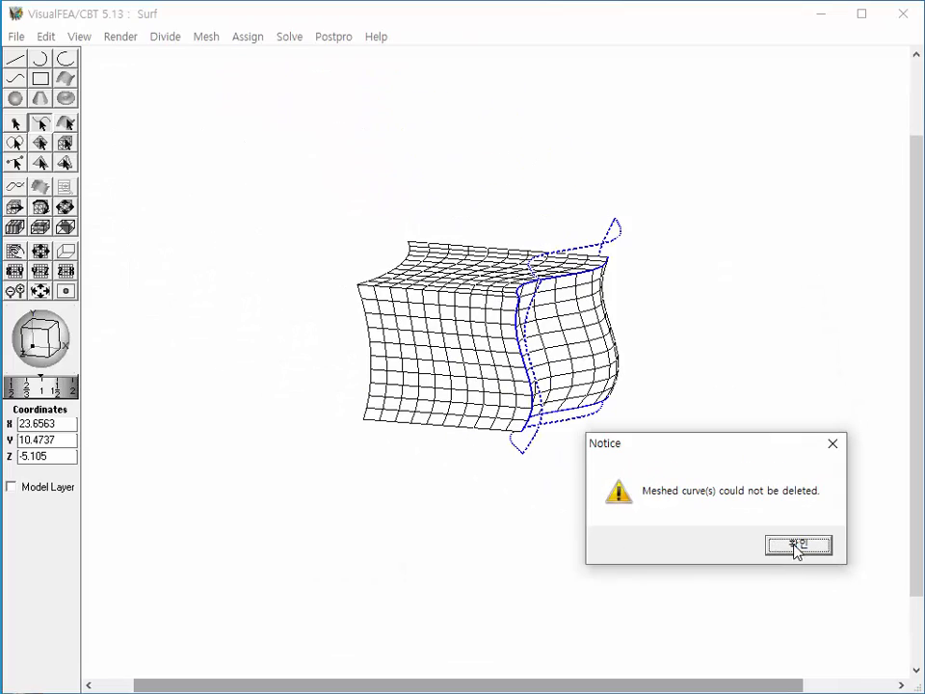
pyautogui.click(797, 545)
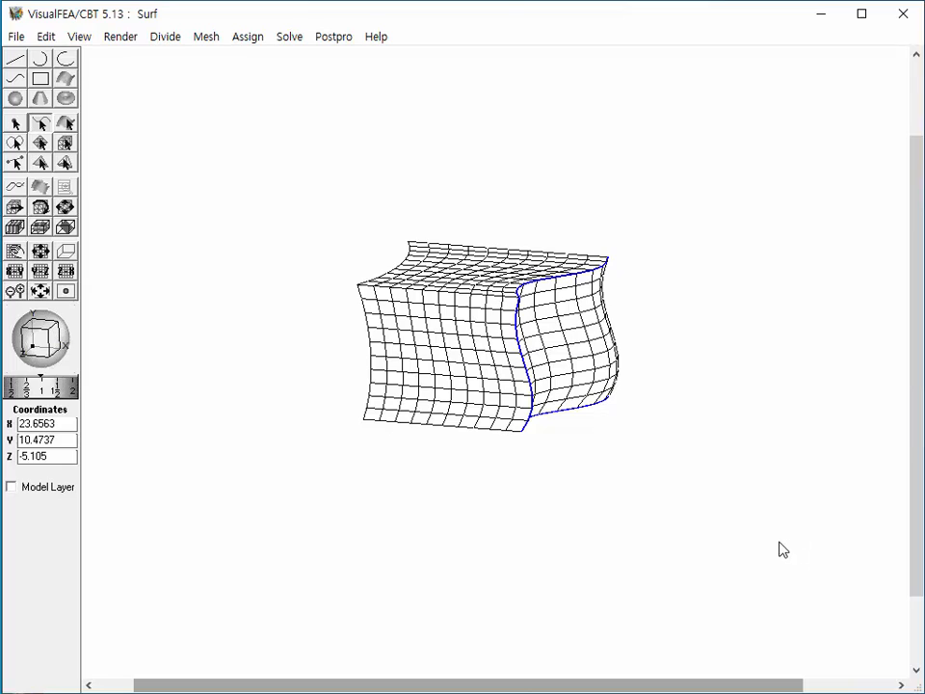
pyautogui.click(722, 531)
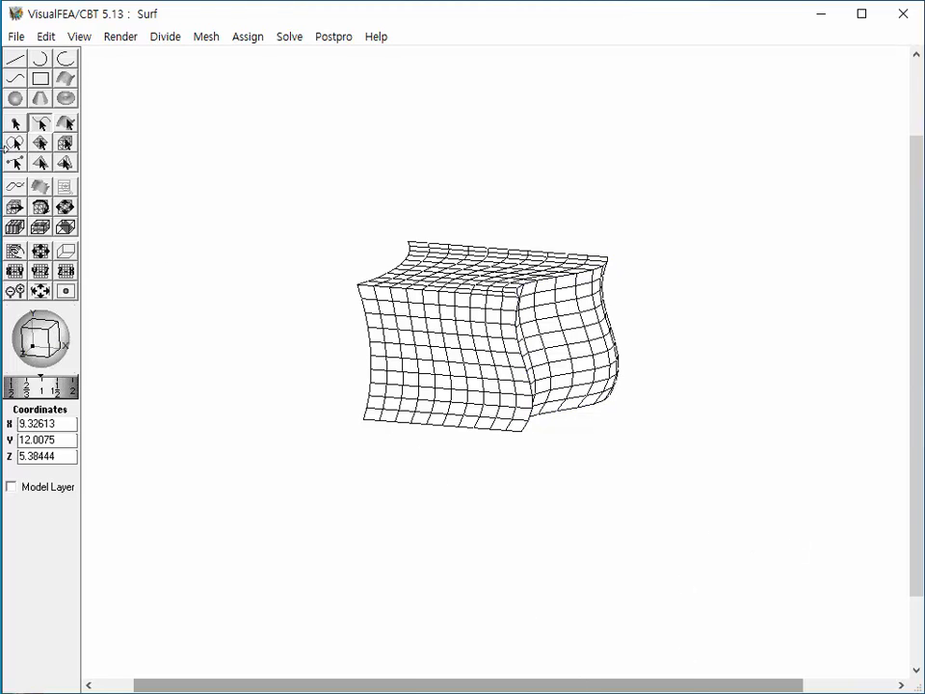
pyautogui.moveTo(38, 338); pyautogui.dragTo(60, 331)
pyautogui.moveTo(60, 332); pyautogui.dragTo(61, 334)
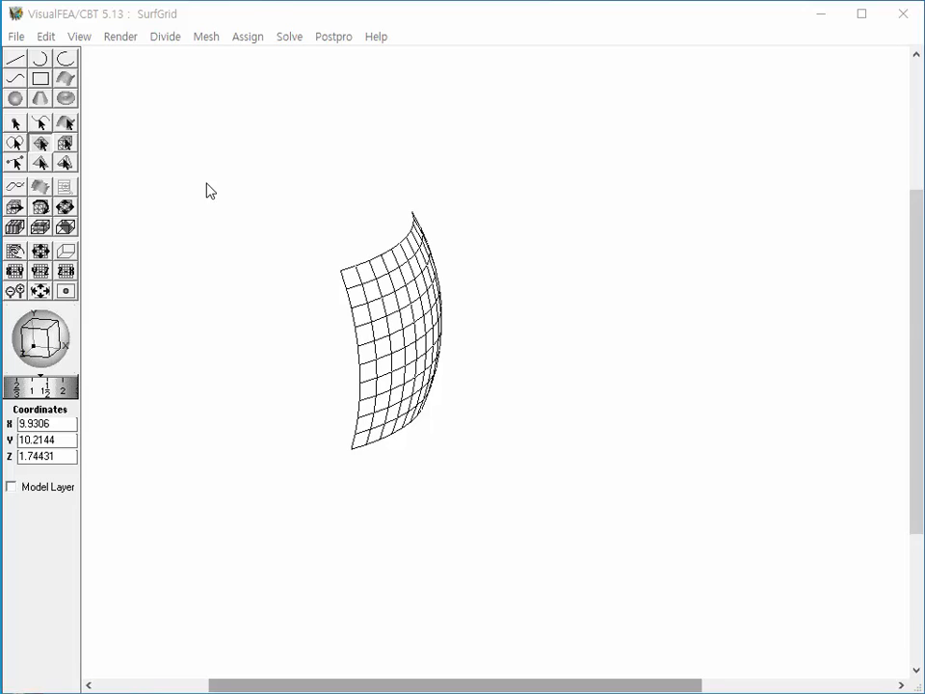
# Start an extrusion of the curved surface mesh to an XYZ plane
pyautogui.click(205, 37)
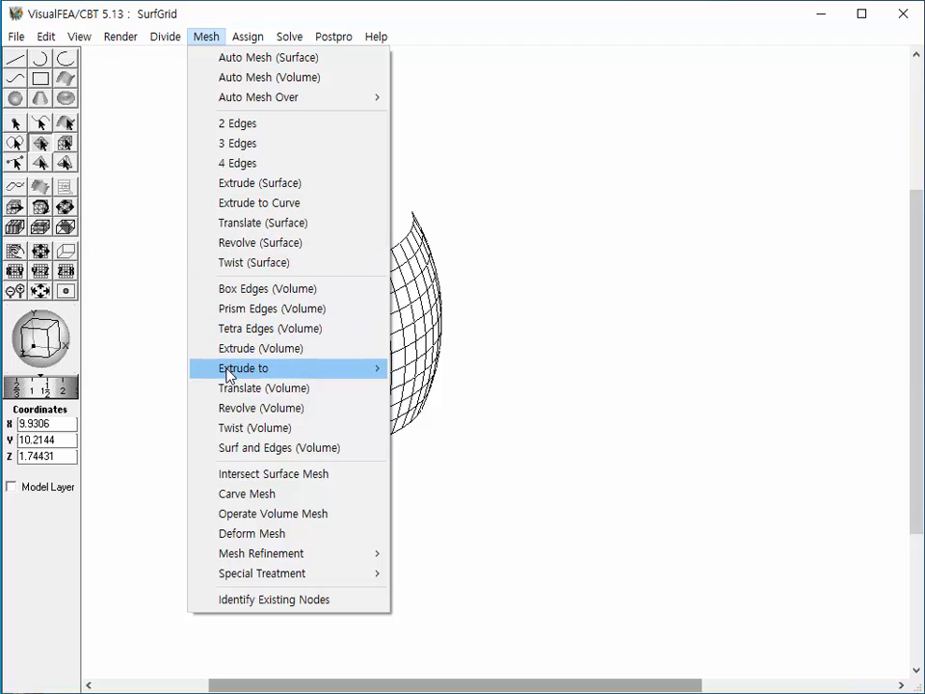
pyautogui.moveTo(232, 370)
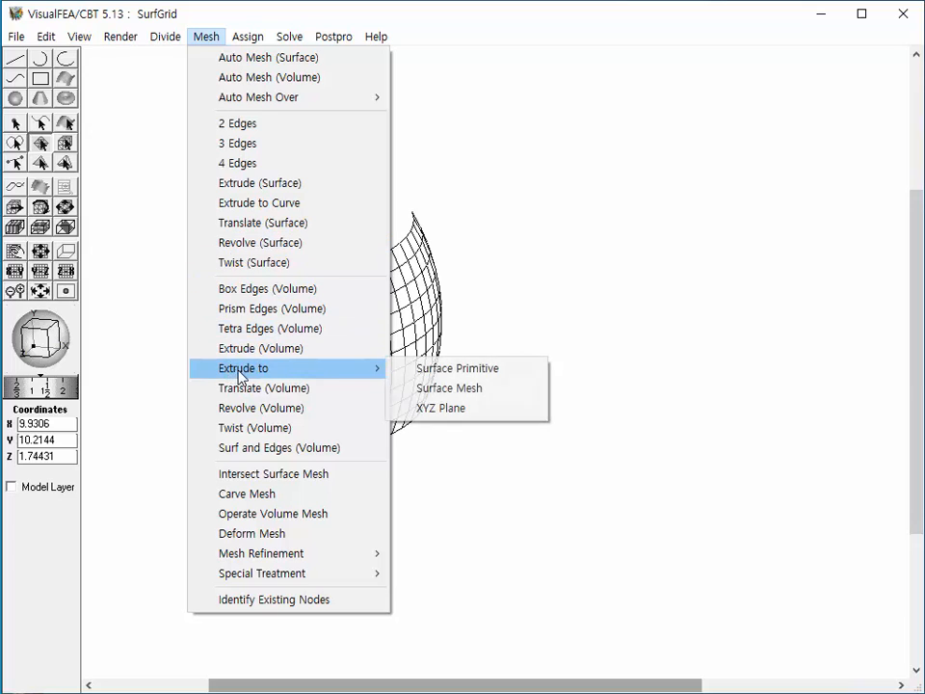
pyautogui.click(439, 408)
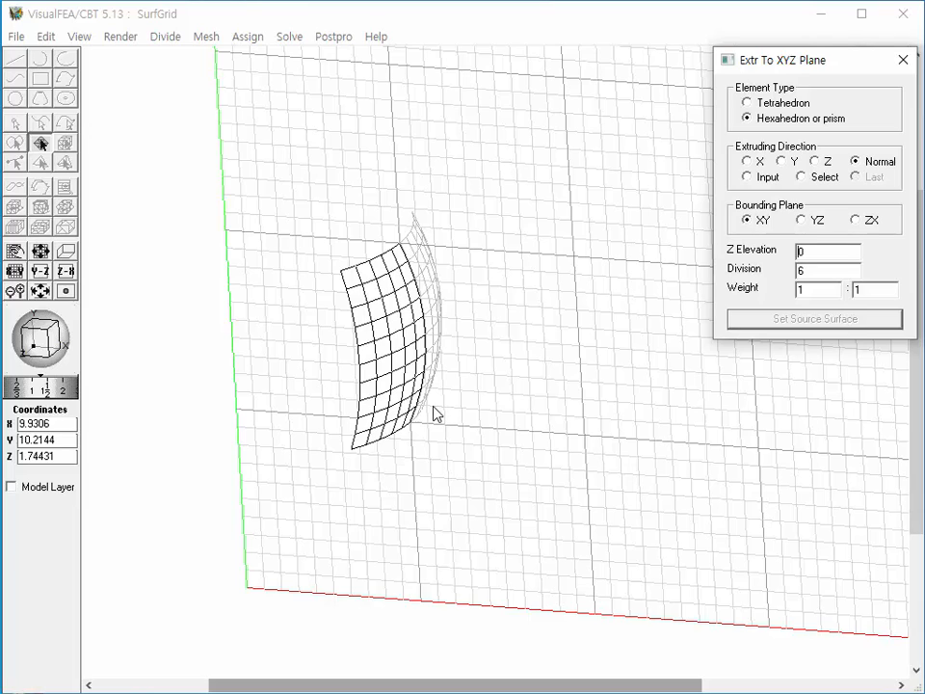
# Try out the YZ, ZX and XY bounding planes together with the X, Y and Z extruding directions
pyautogui.click(802, 220)
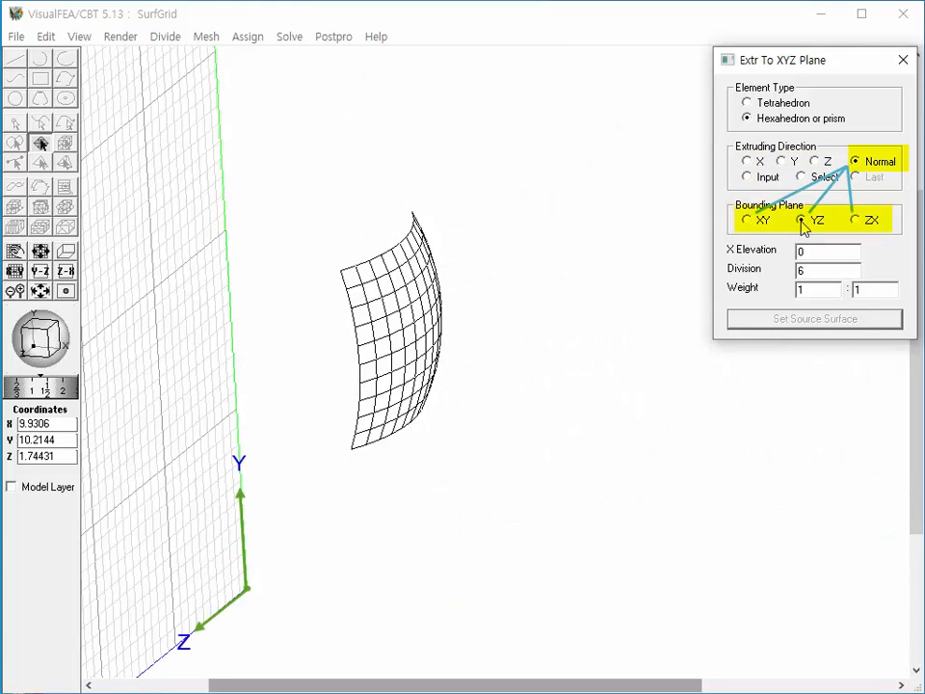
pyautogui.click(857, 222)
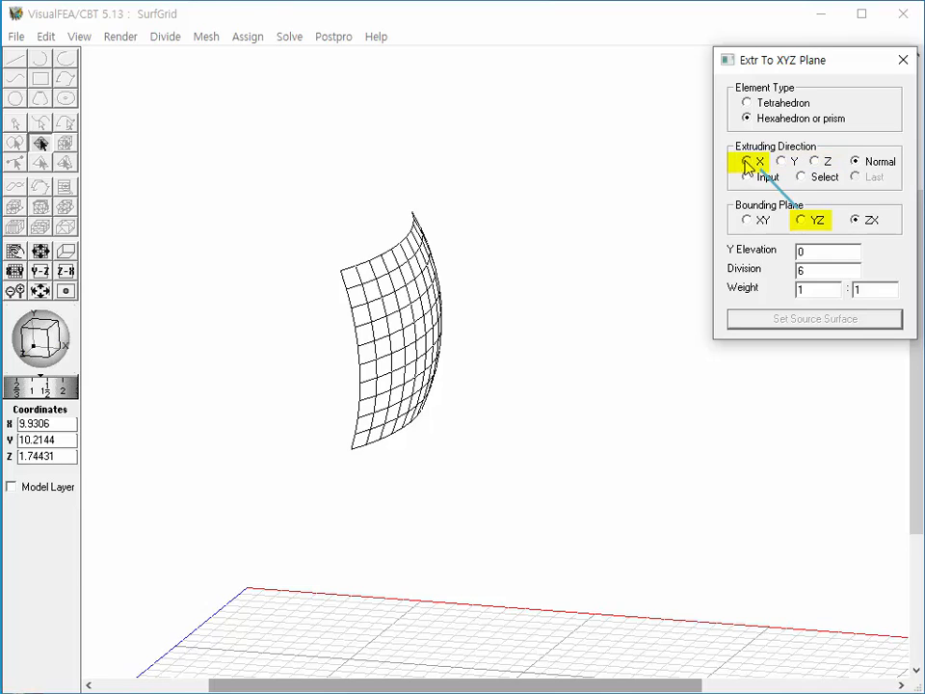
pyautogui.click(749, 163)
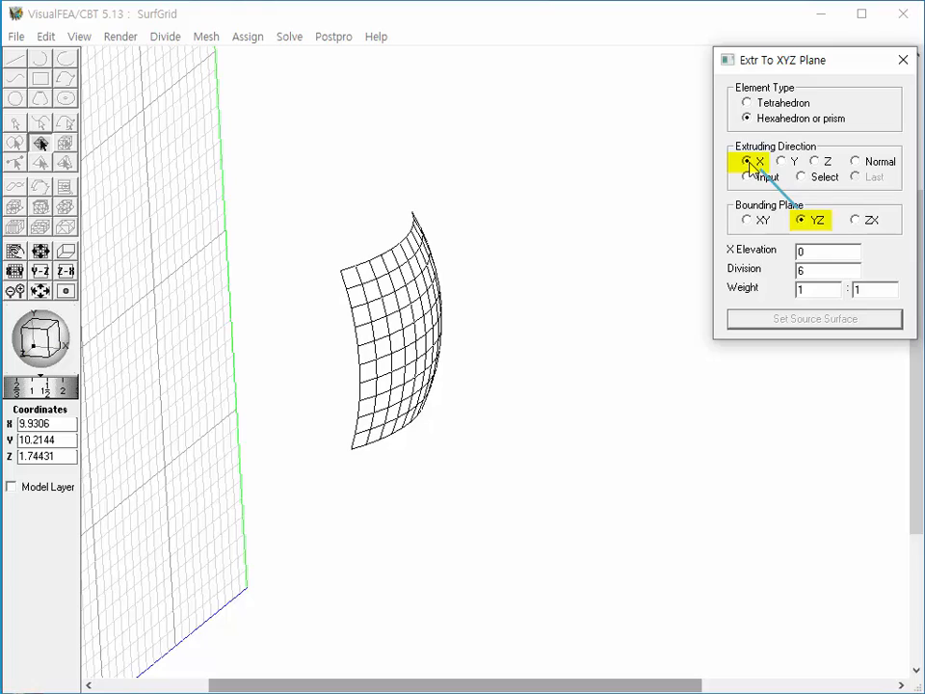
pyautogui.click(783, 163)
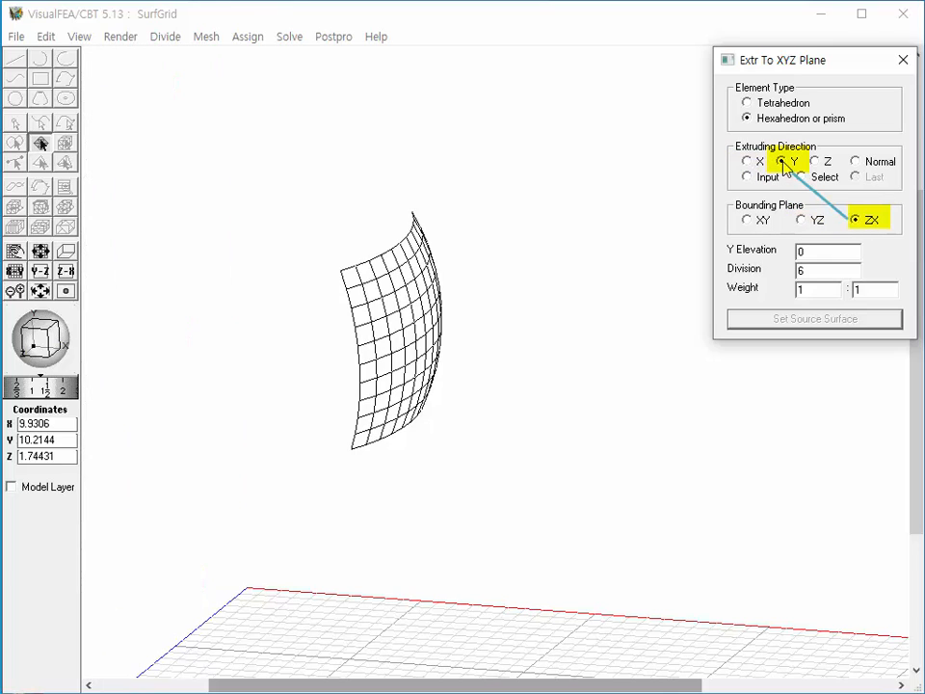
pyautogui.click(748, 221)
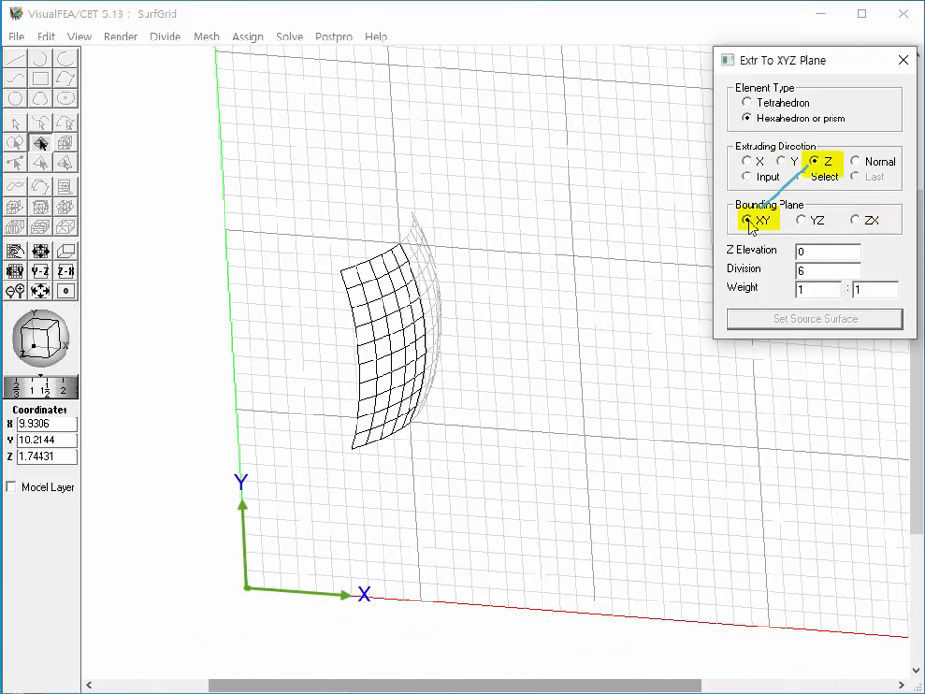
# Set the extruding direction to X with a YZ bounding plane, trying X elevation 5 and settling on 20
pyautogui.click(748, 162)
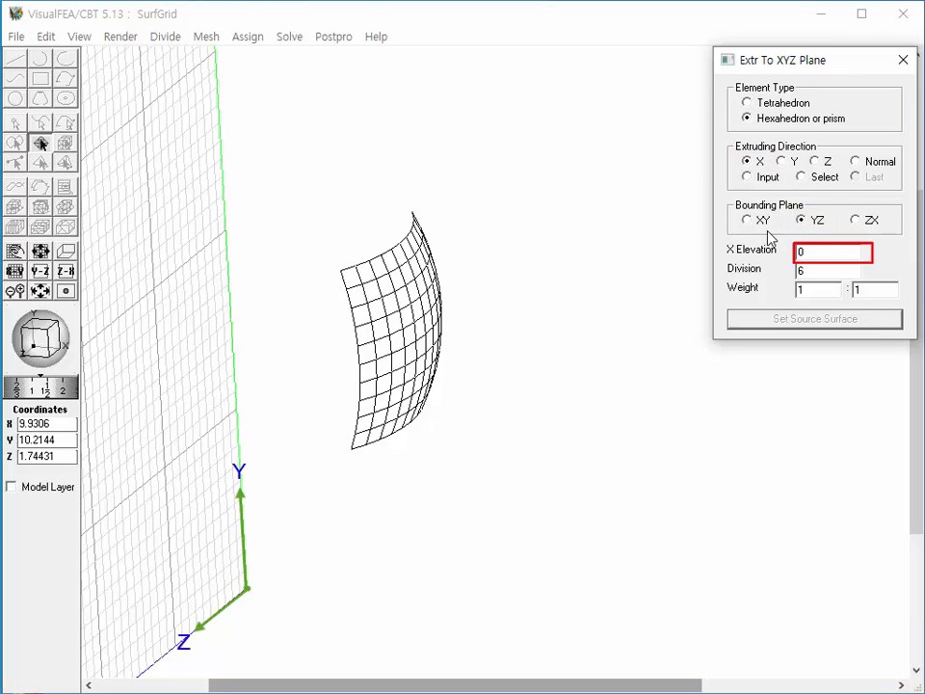
pyautogui.doubleClick(798, 252)
pyautogui.write('5')
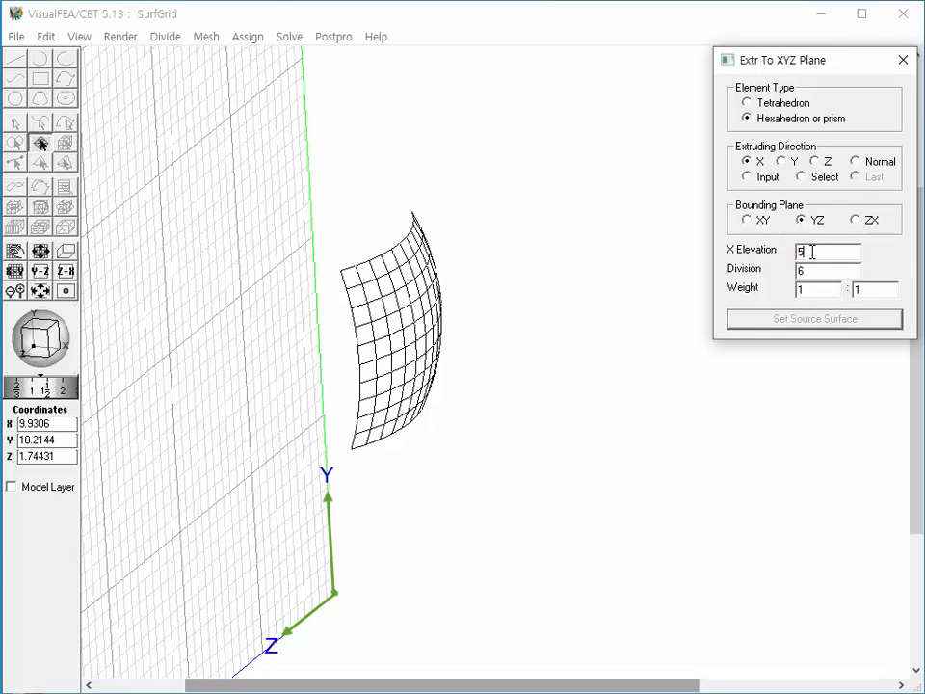
pyautogui.doubleClick(798, 252)
pyautogui.write('20')
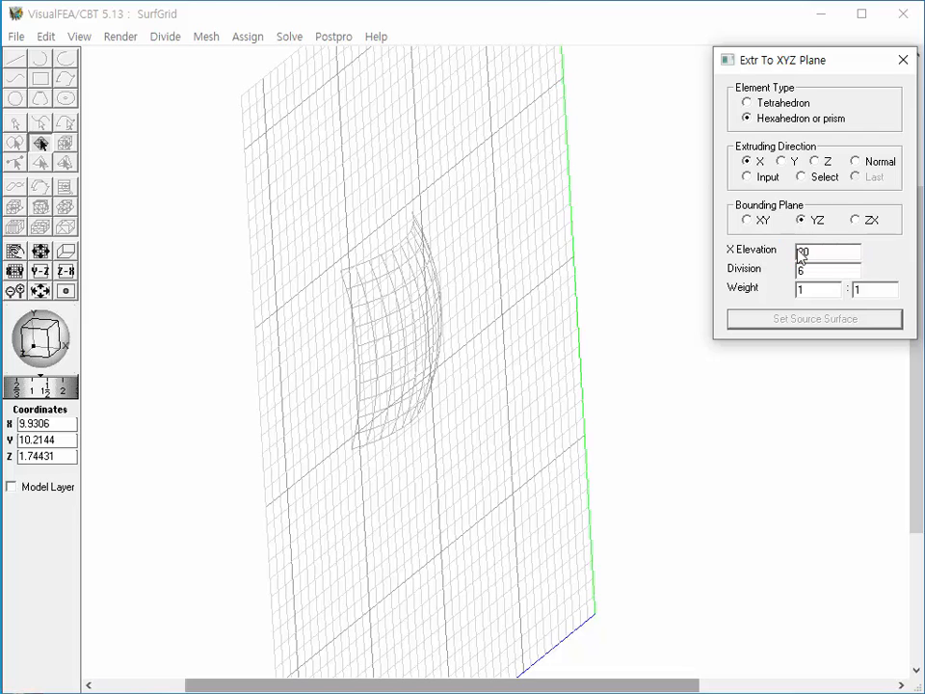
pyautogui.click(39, 350)
pyautogui.moveTo(40, 349); pyautogui.dragTo(68, 358)
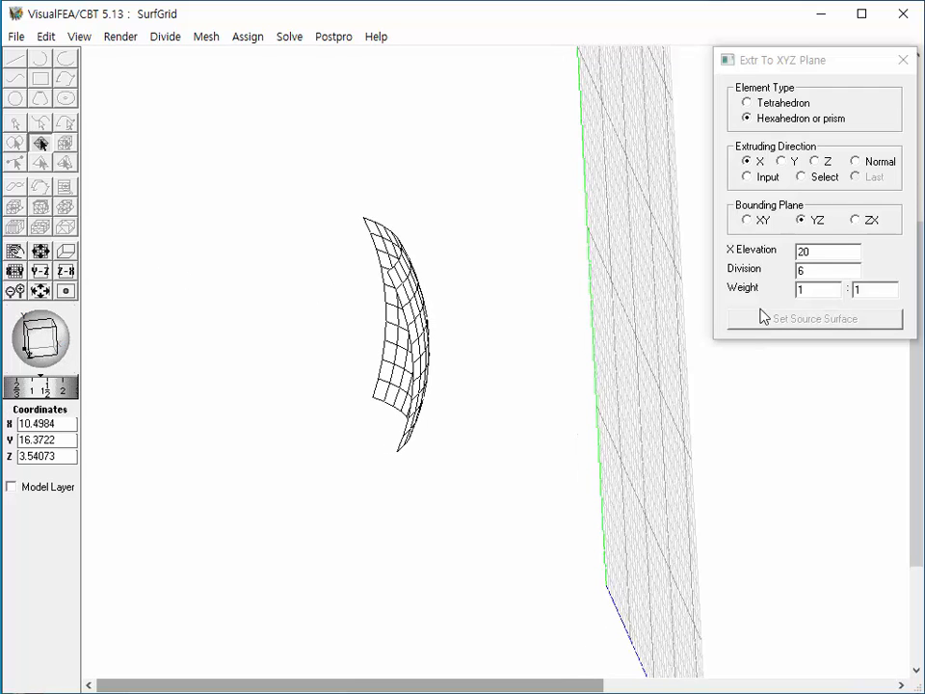
# Extrude the curved surface mesh in the X direction to the YZ plane with 16 divisions
pyautogui.moveTo(832, 271); pyautogui.dragTo(788, 280)
pyautogui.write('1')
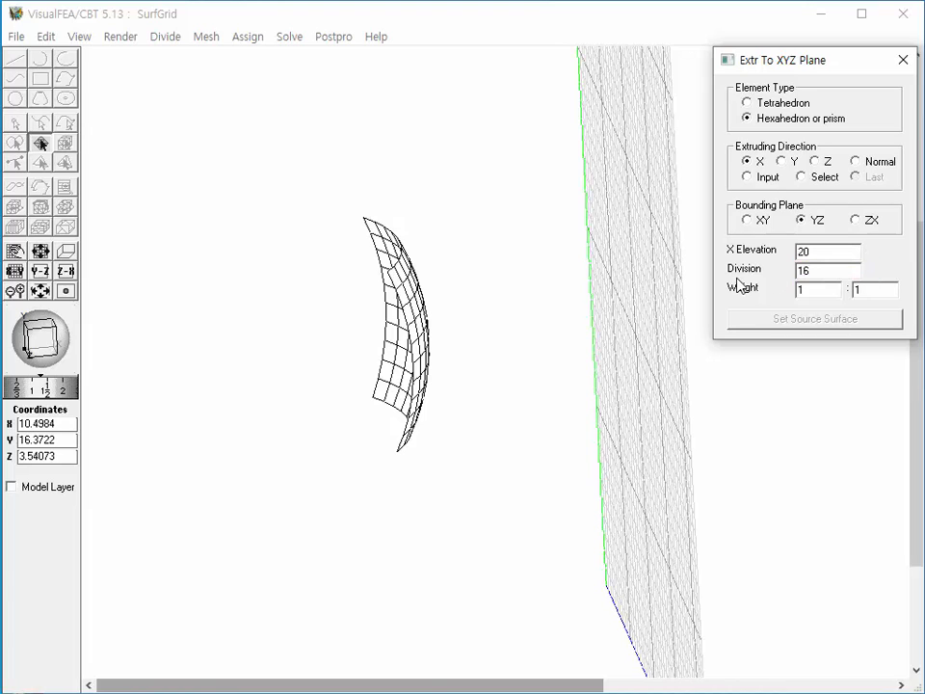
pyautogui.click(421, 311)
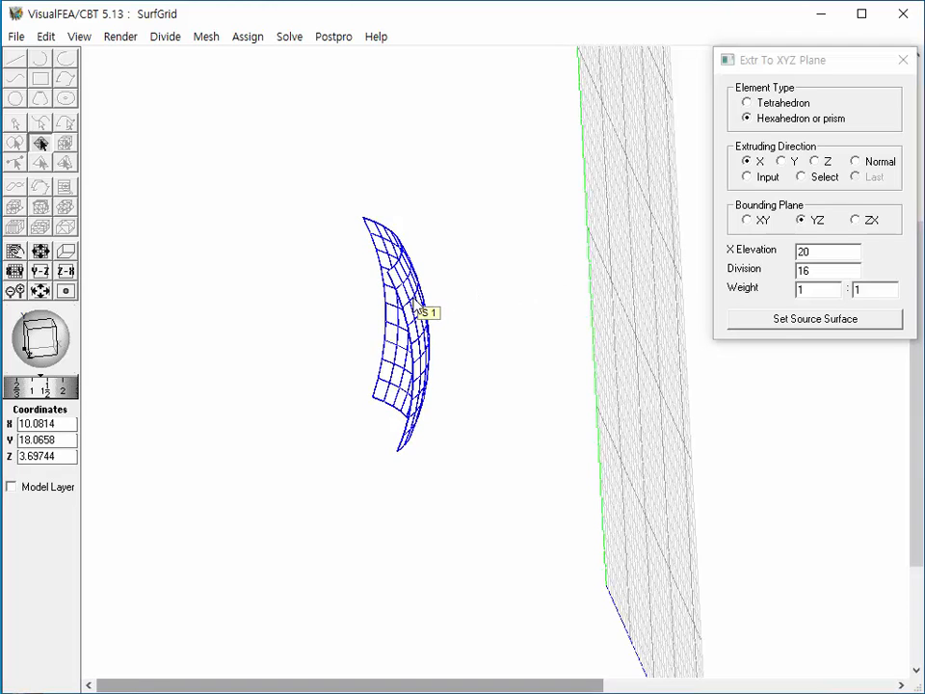
pyautogui.click(794, 322)
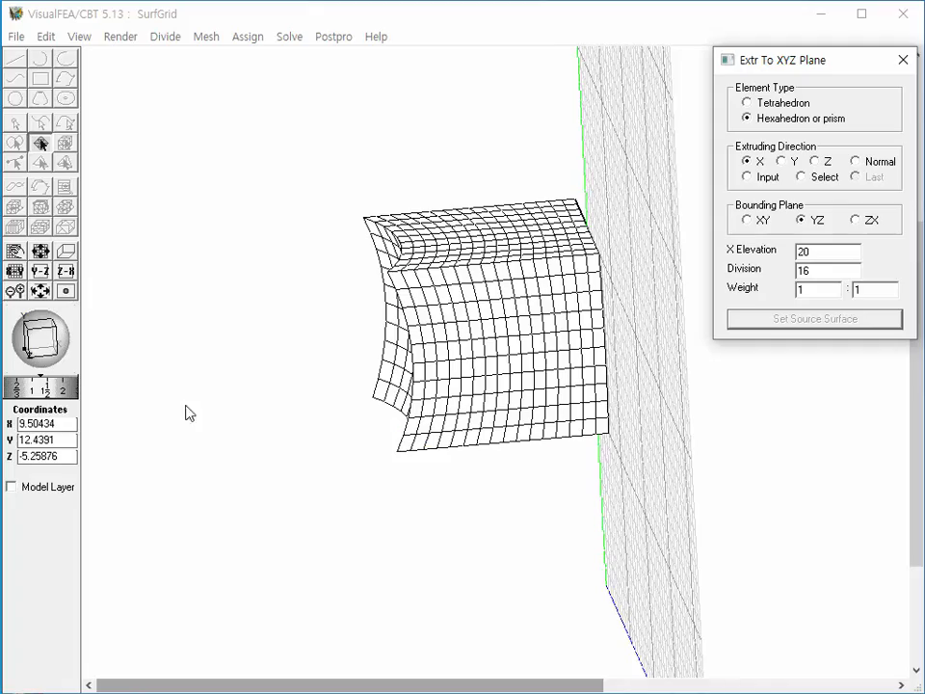
# Undo the extrusion to the YZ plane, leaving only the curved surface mesh
pyautogui.moveTo(54, 349)
pyautogui.mouseDown()
pyautogui.moveTo(60, 358)
pyautogui.moveTo(44, 354)
pyautogui.moveTo(68, 356)
pyautogui.mouseUp()
pyautogui.click(45, 36)
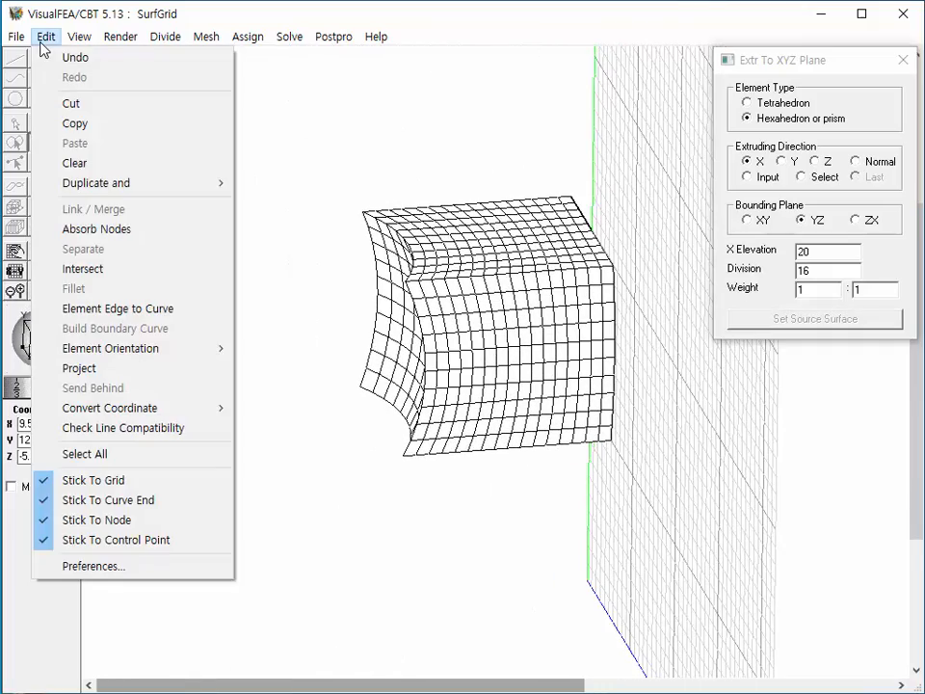
pyautogui.click(59, 64)
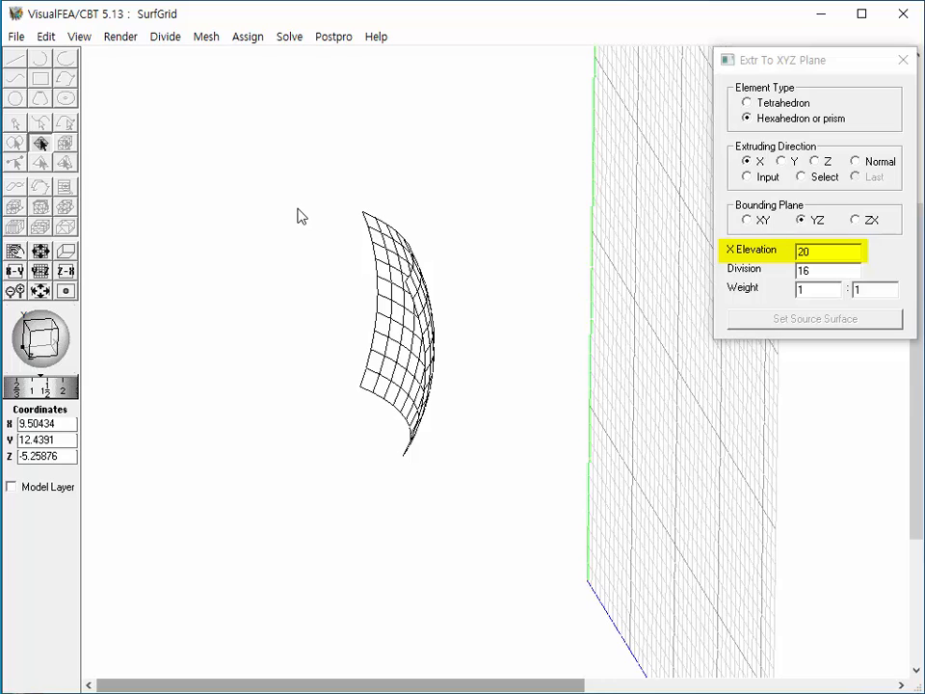
# Move the bounding plane's grid to X elevation 14 and set the extrusion to the Normal direction with 10 divisions
pyautogui.click(15, 251)
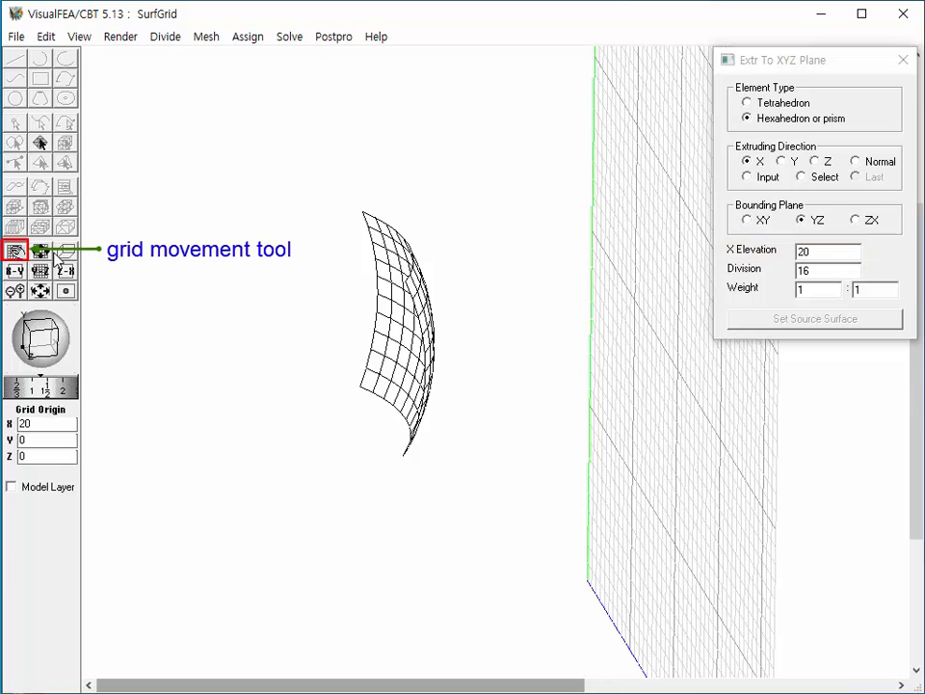
pyautogui.moveTo(677, 367); pyautogui.dragTo(615, 361)
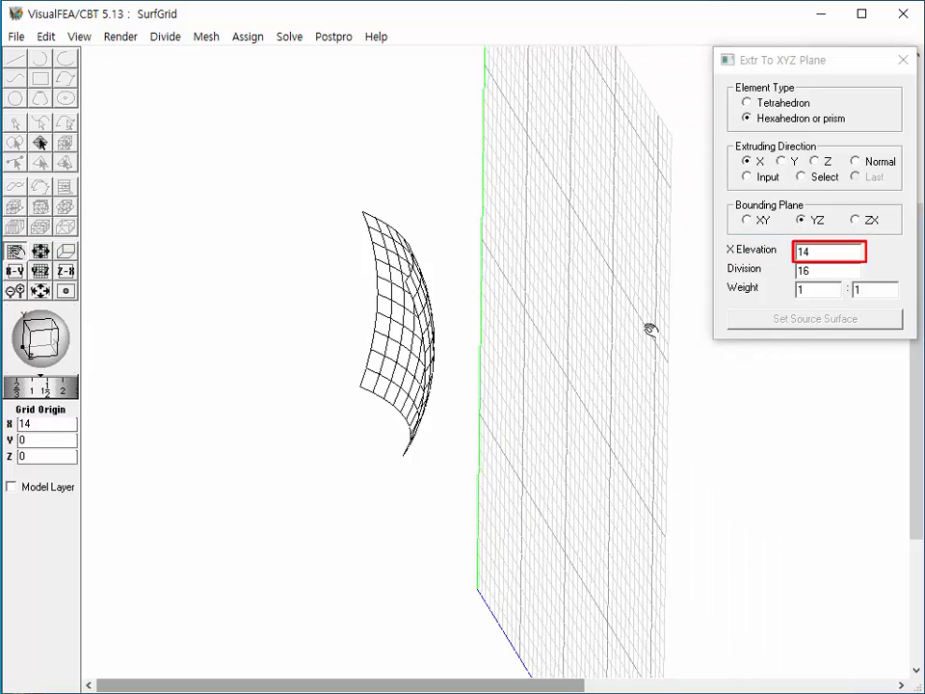
pyautogui.click(856, 163)
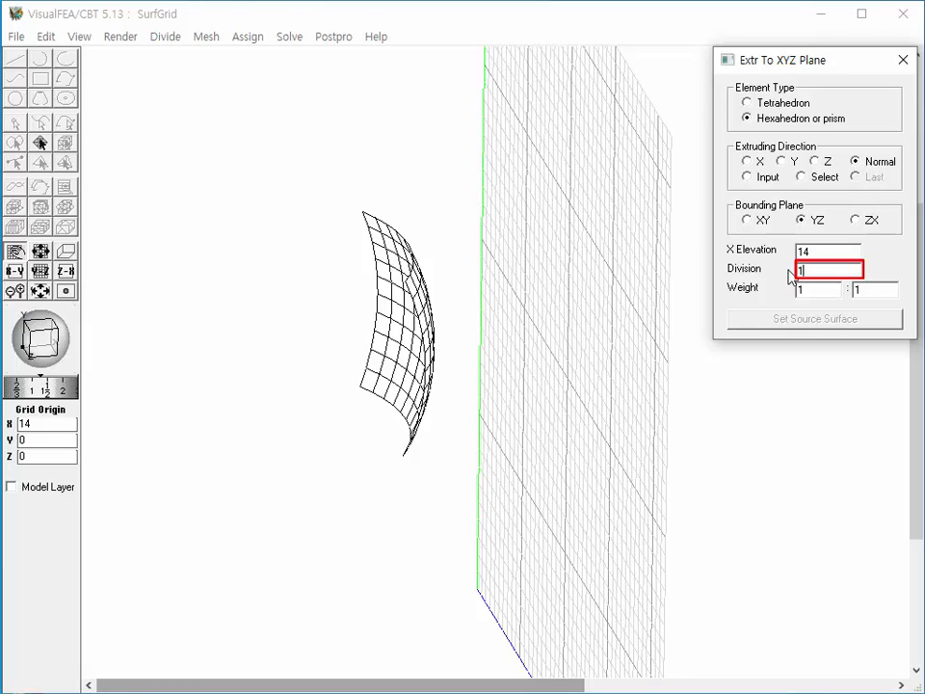
pyautogui.write('0')
# Select the curved surface mesh as the source and extrude it along its normals to the YZ plane
pyautogui.click(371, 226)
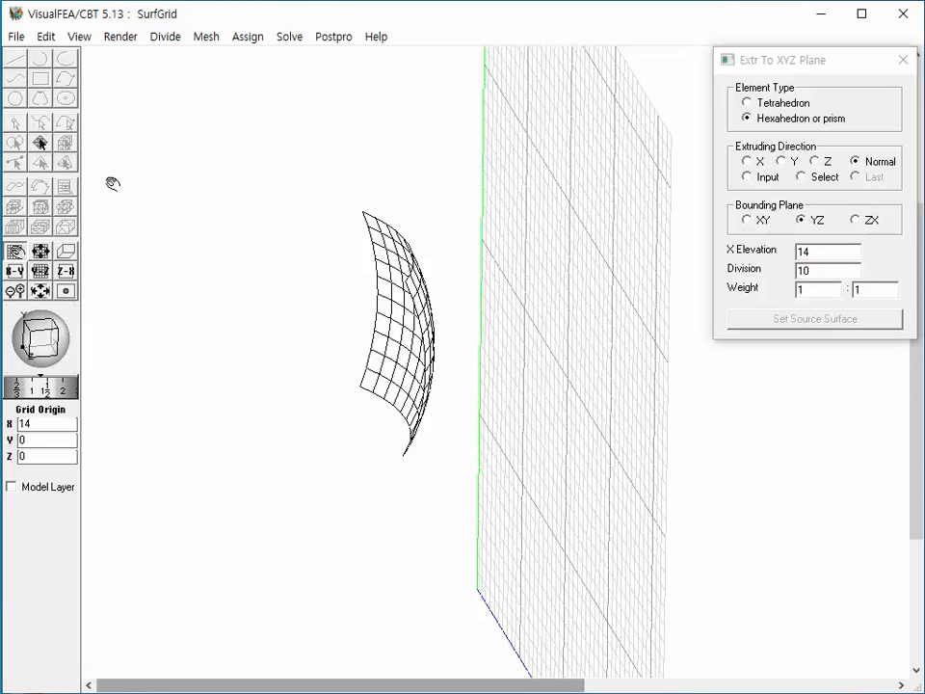
pyautogui.click(40, 143)
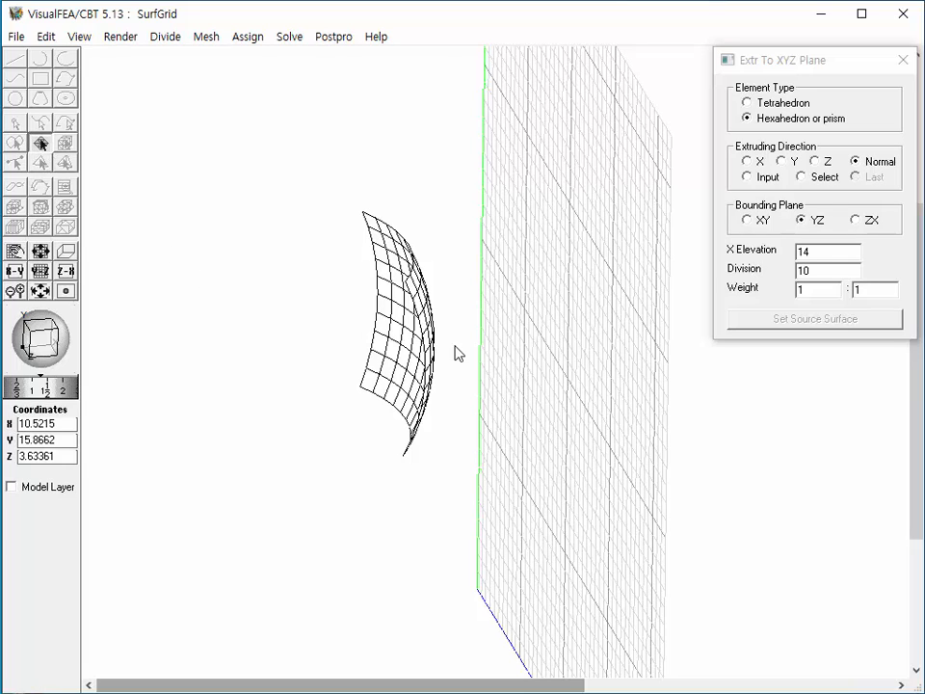
pyautogui.click(412, 333)
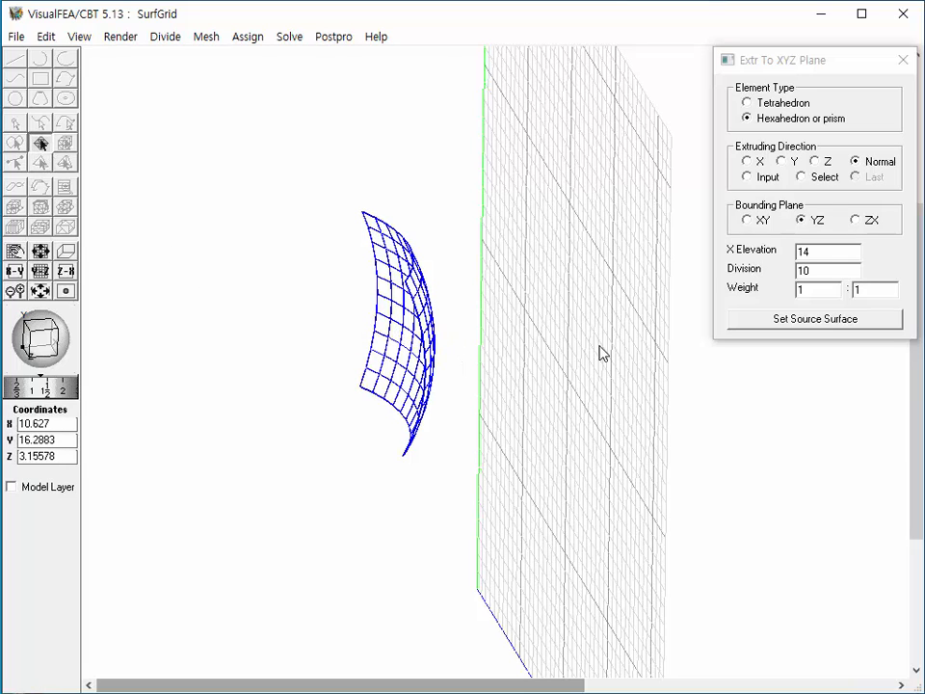
pyautogui.click(824, 319)
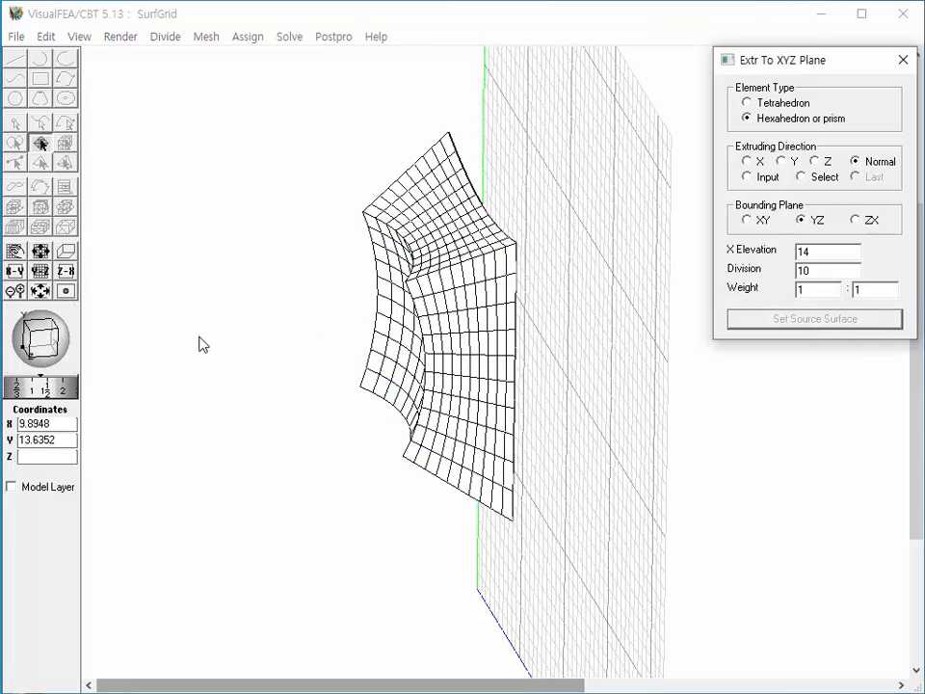
# Hide the Y-Z grid and inspect the extruded volume mesh from another angle
pyautogui.moveTo(70, 350)
pyautogui.mouseDown()
pyautogui.moveTo(23, 352)
pyautogui.moveTo(69, 350)
pyautogui.mouseUp()
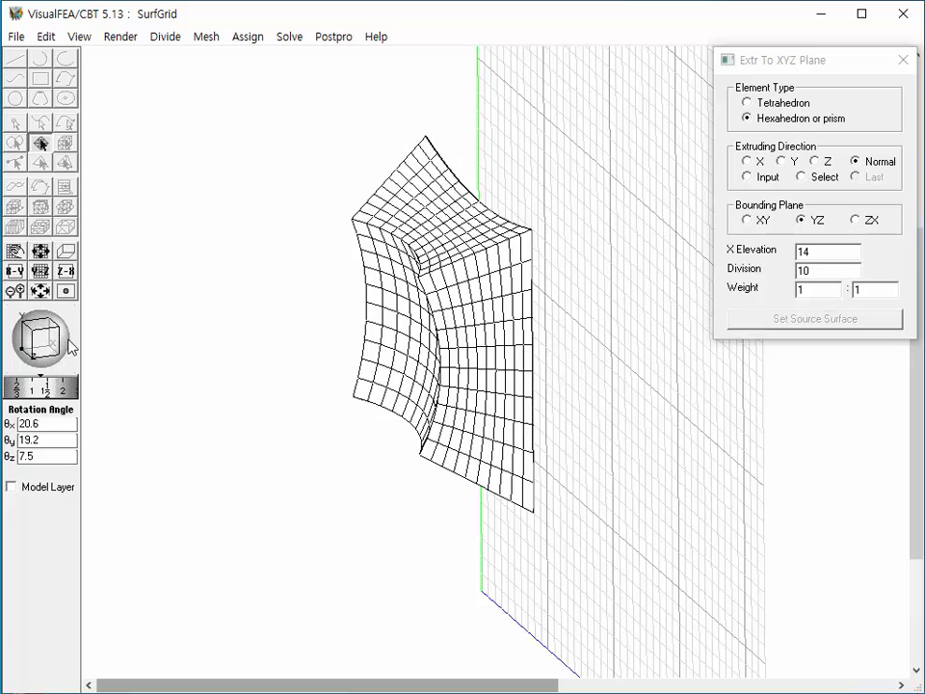
pyautogui.click(38, 271)
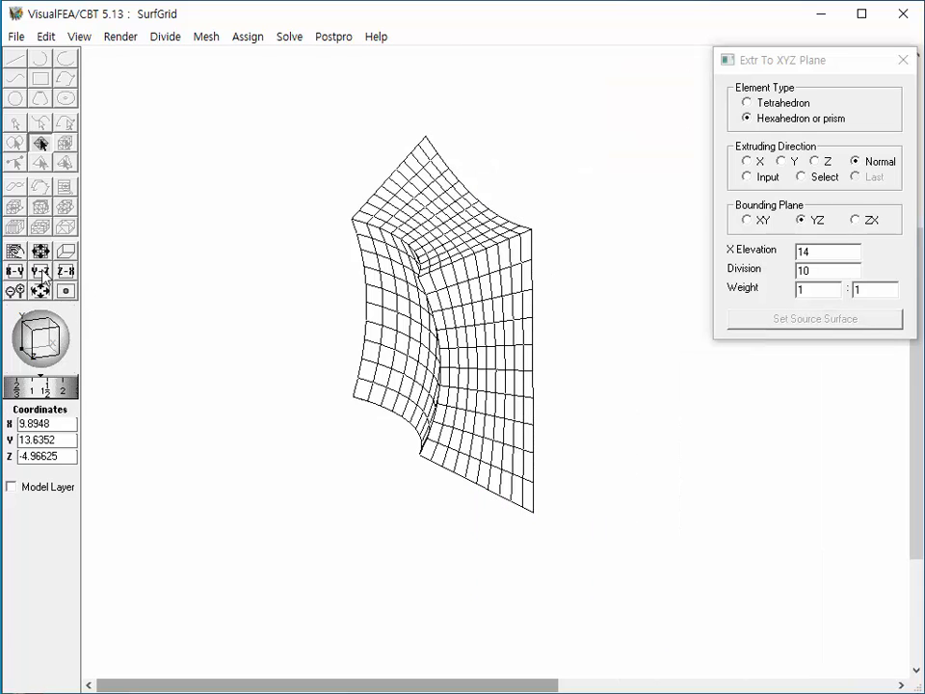
pyautogui.moveTo(61, 348)
pyautogui.mouseDown()
pyautogui.moveTo(36, 351)
pyautogui.moveTo(47, 347)
pyautogui.mouseUp()
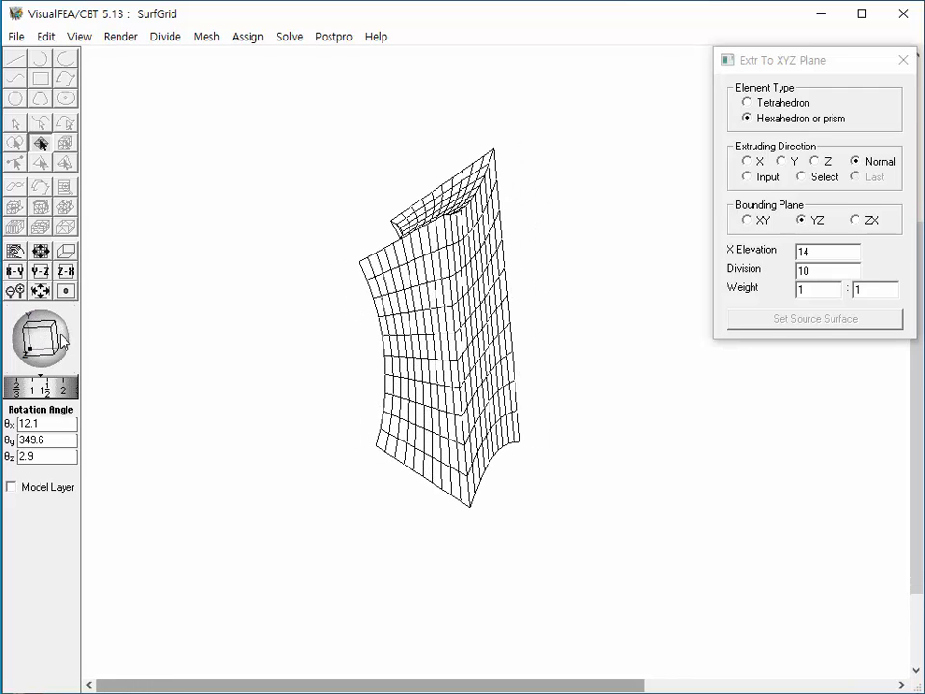